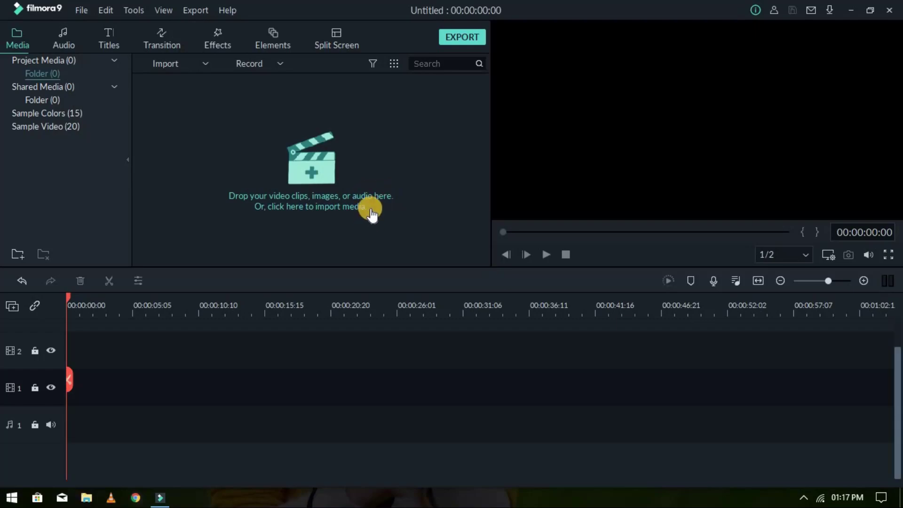
Import the My Video file into the project's media library through the Open dialog.
left_click(336, 206)
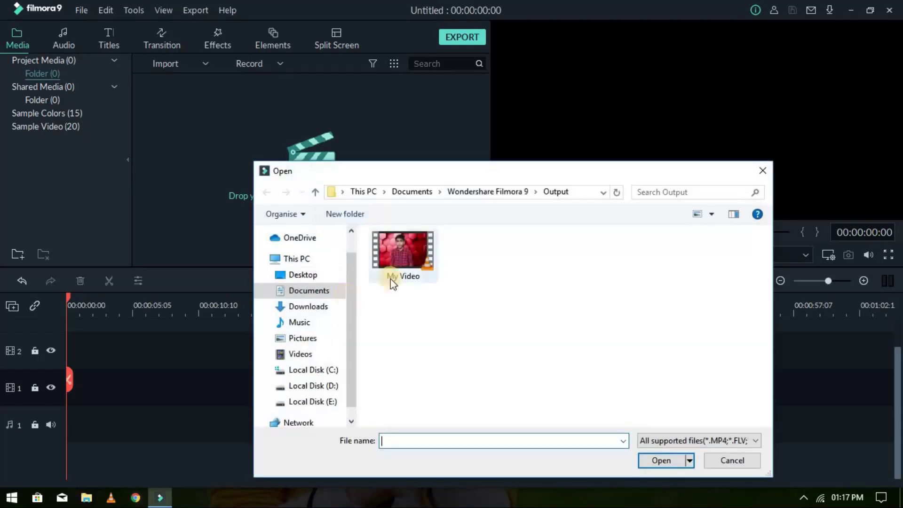
left_click(406, 283)
left_click(658, 459)
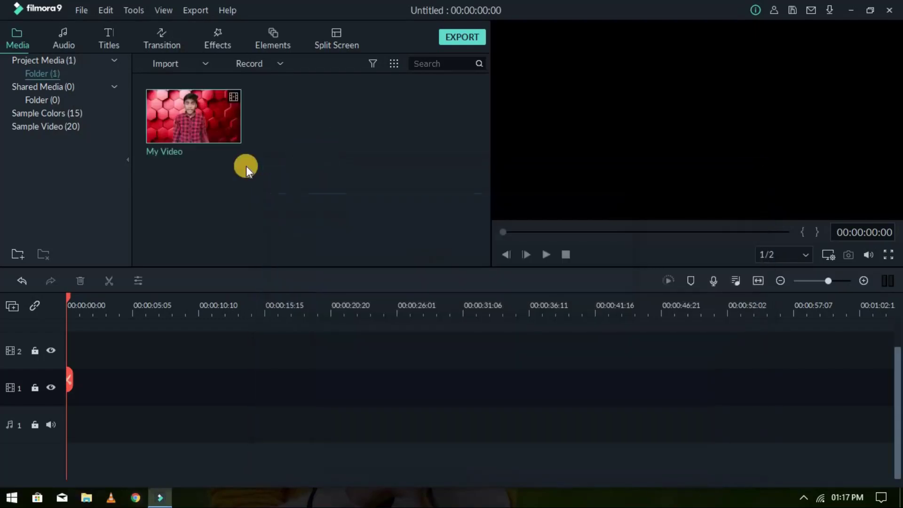
scroll(464, 378, "up", 2)
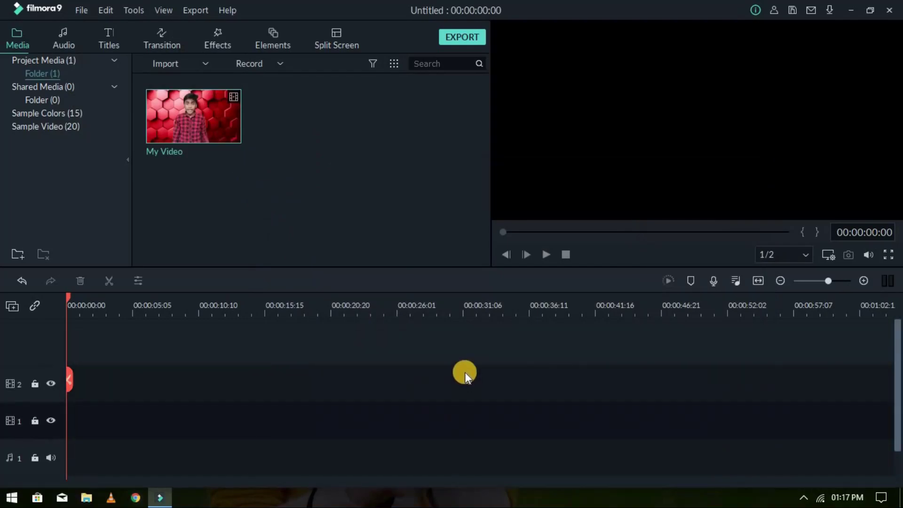
scroll(436, 353, "down", 2)
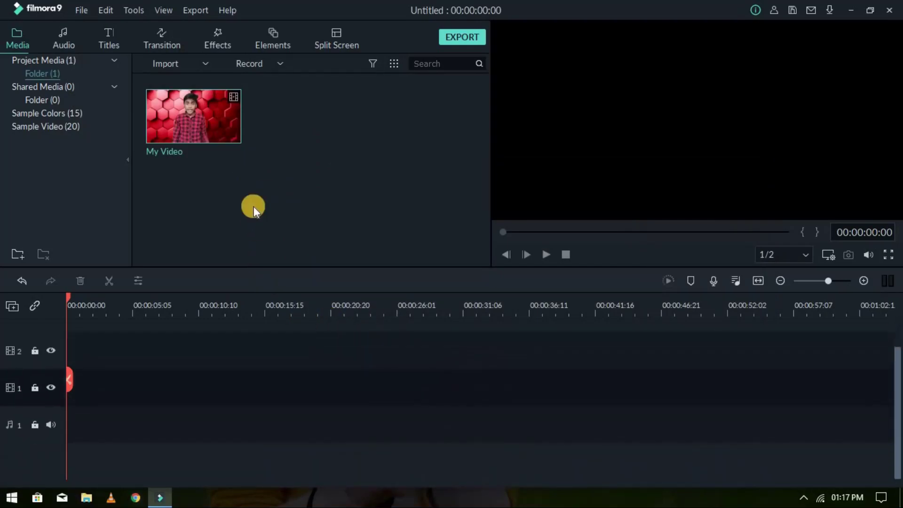
Drag My Video onto video track 1 so it starts at 00:00:00.
mouse_move(226, 122)
left_mouse_down()
mouse_move(79, 346)
mouse_move(59, 344)
left_mouse_up()
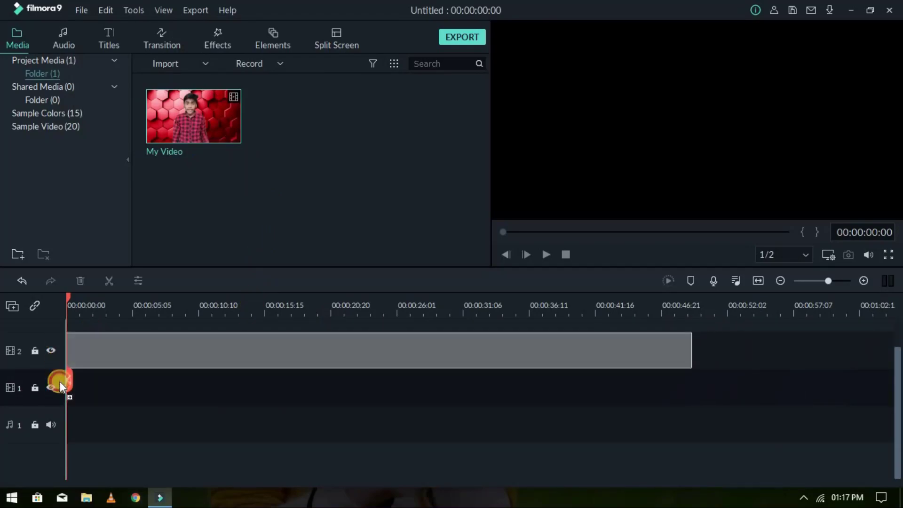
left_click_drag(59, 379, 60, 381)
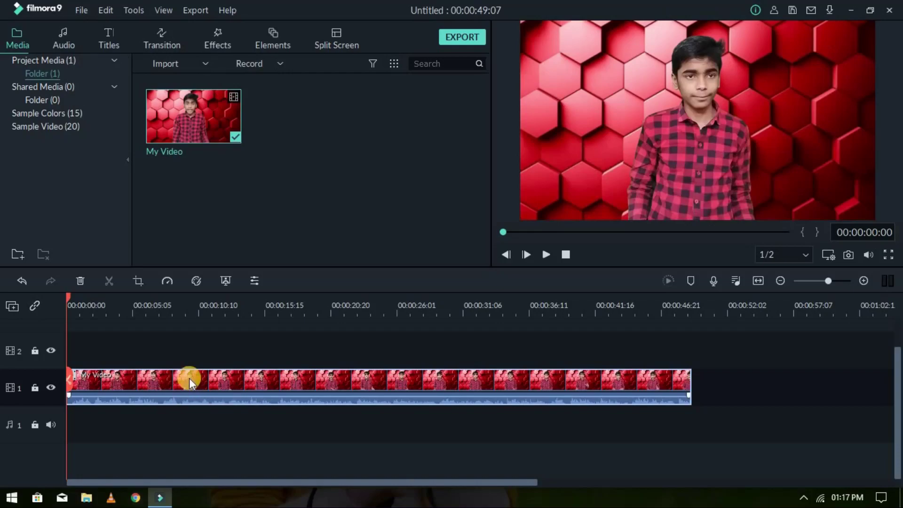
Detach the clip's audio onto its own track and raise its volume to 4.64 dB.
right_click(189, 377)
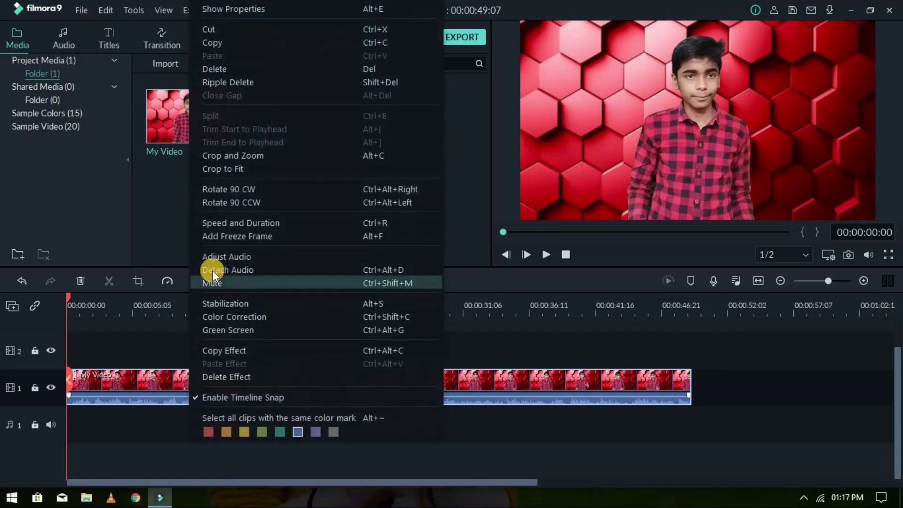
left_click(326, 395)
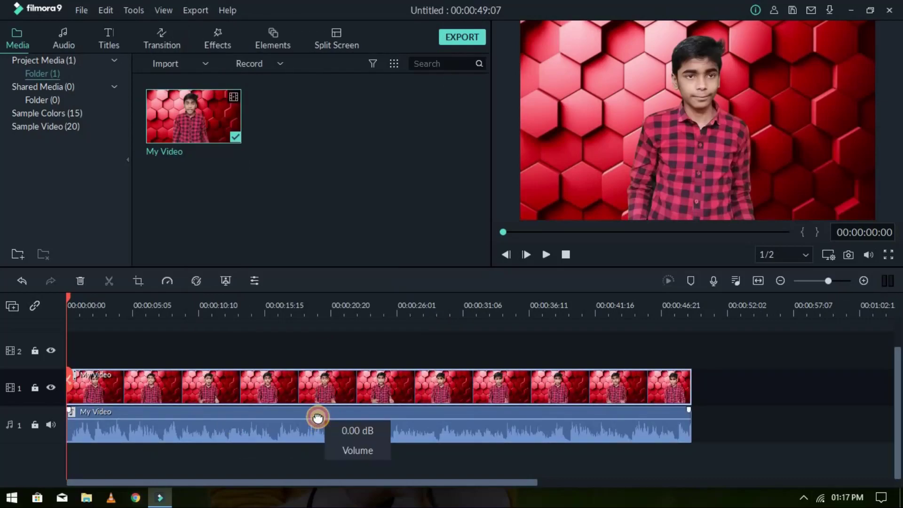
left_click_drag(319, 419, 318, 417)
Bring up the video clip's context menu and select the video and detached audio clips in turn.
left_click(314, 393)
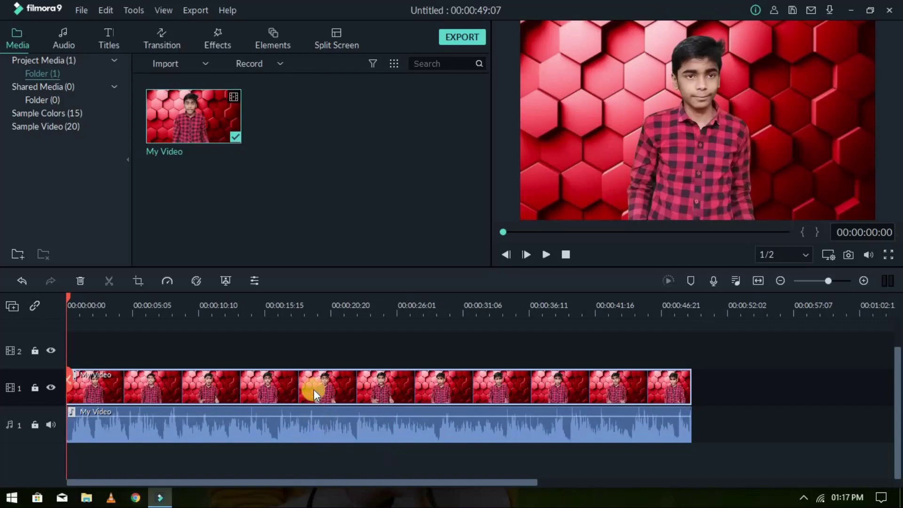
right_click(314, 390)
left_click(174, 372)
right_click(175, 372)
left_click(129, 372)
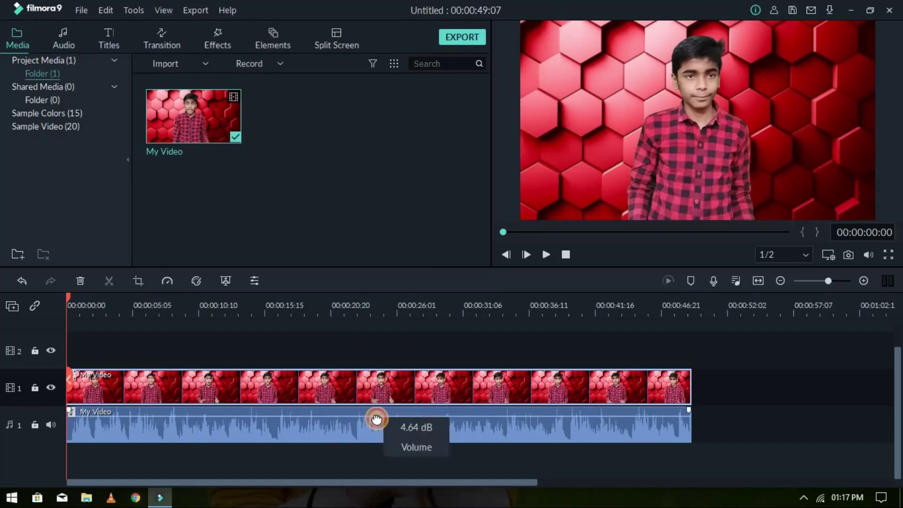
left_click(343, 430)
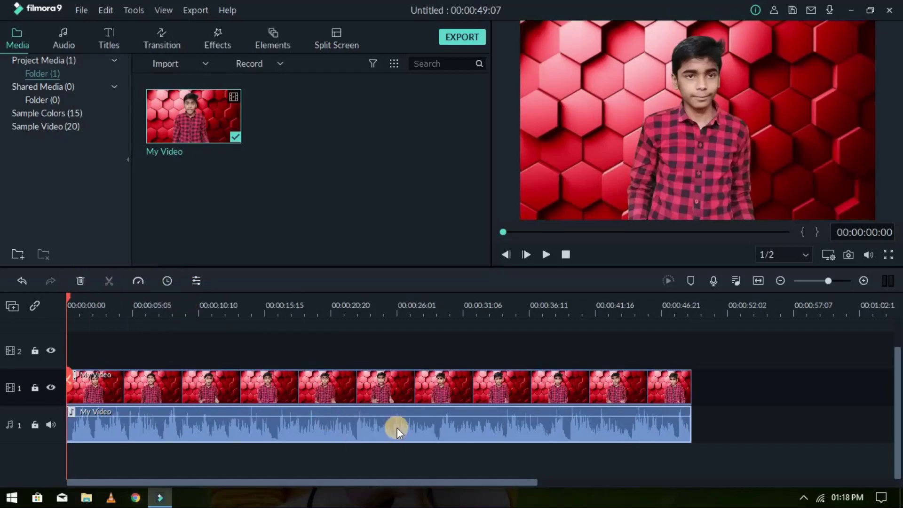
left_click(369, 388)
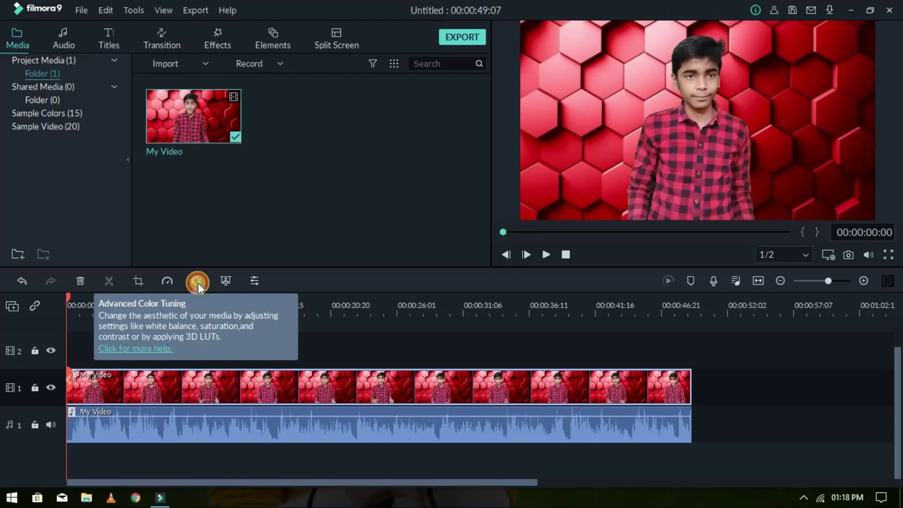
left_click(199, 283)
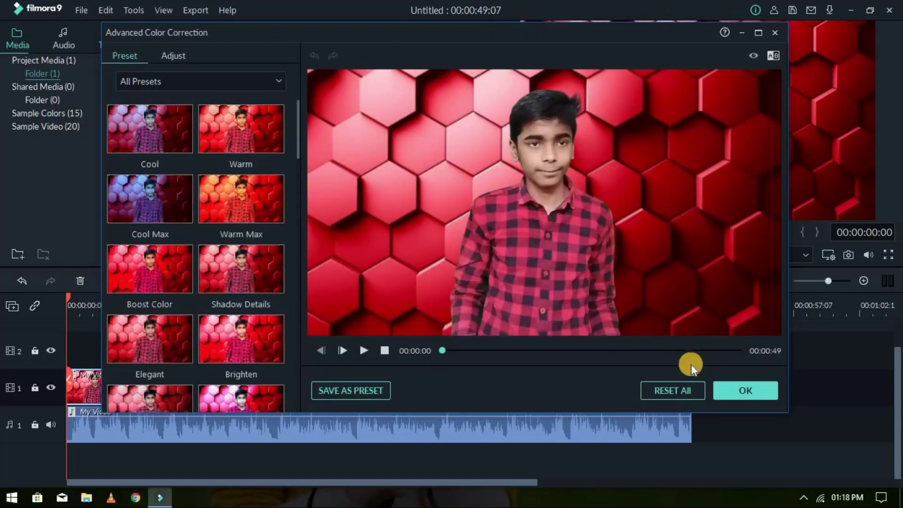
left_click(774, 35)
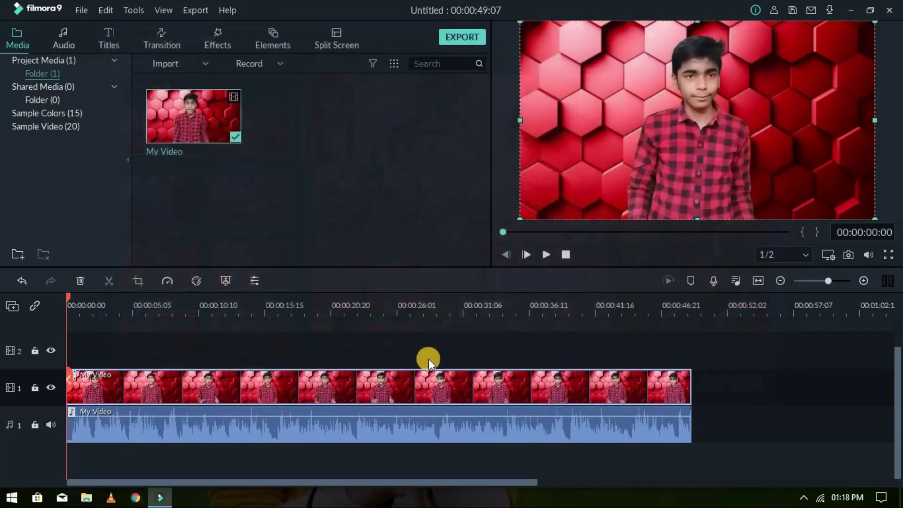
Open Advanced Color Correction for My Video and play the preview, pausing at 00:00:03.
right_click(360, 376)
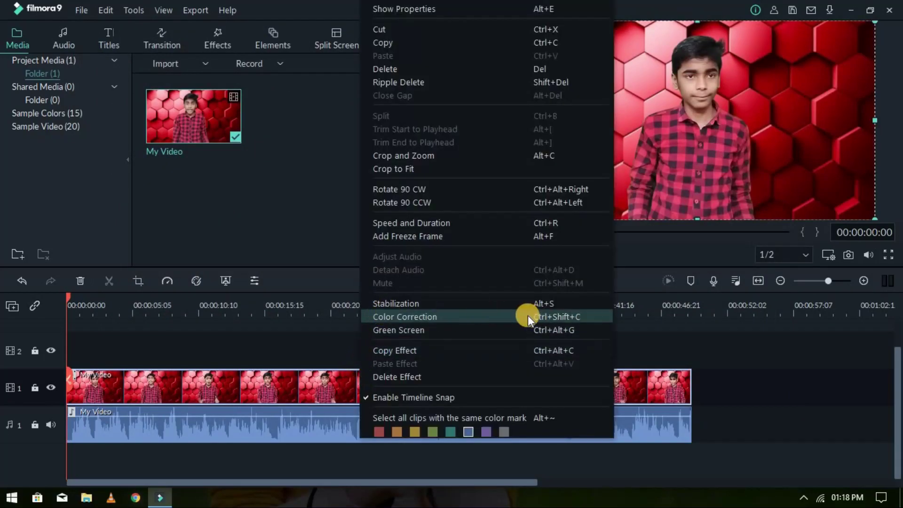
left_click(566, 317)
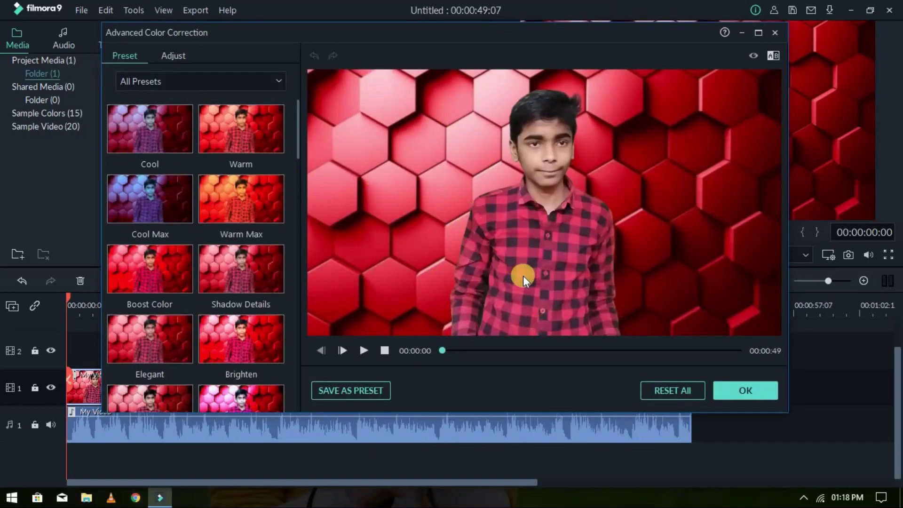
key("space")
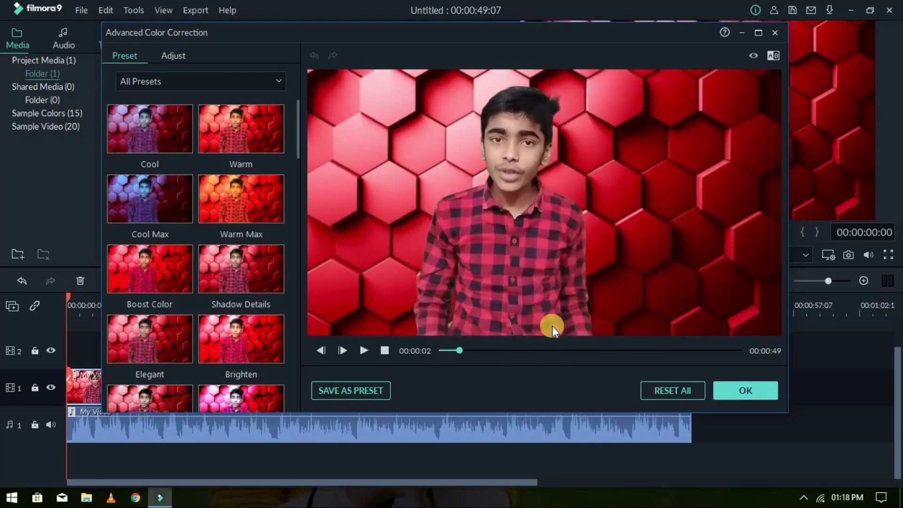
key("space")
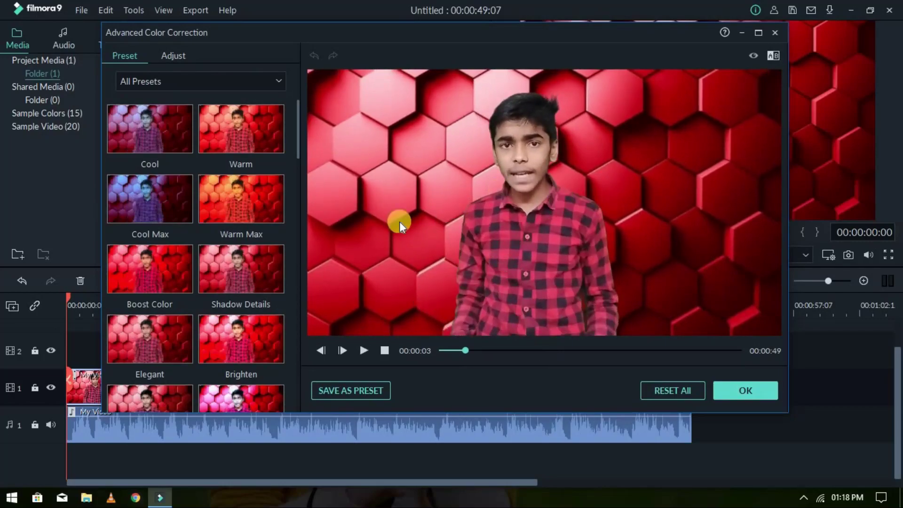
Play the clip preview briefly and scroll through the preset list.
left_click(368, 350)
left_click(367, 350)
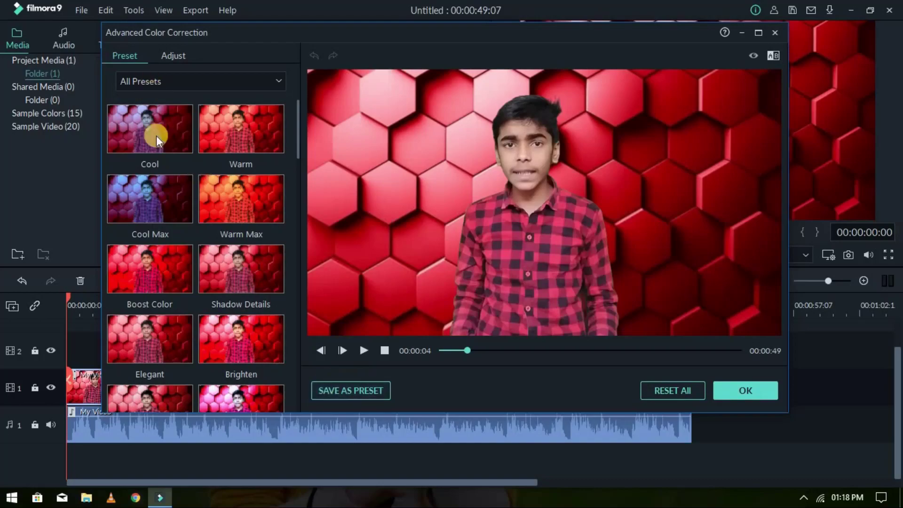
scroll(160, 139, "down", 5)
scroll(155, 118, "up", 5)
scroll(202, 214, "down", 3)
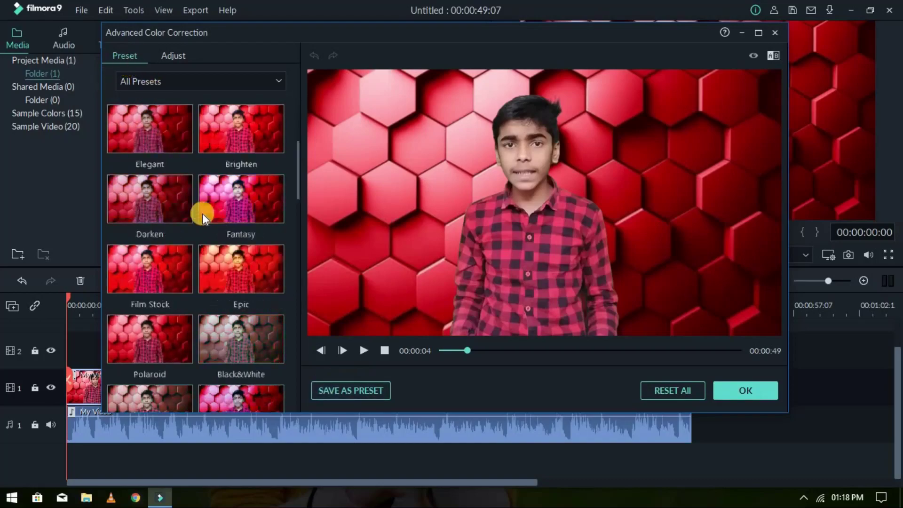
scroll(203, 214, "down", 5)
scroll(203, 214, "up", 2)
scroll(203, 213, "down", 5)
scroll(204, 212, "up", 3)
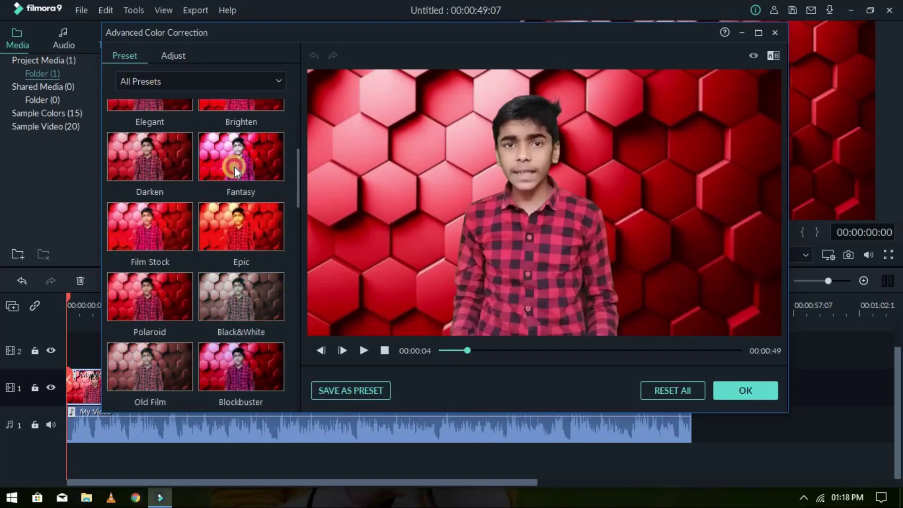
Try the Epic, Darken, Cool, Warm, Warm Max and Shadow Details presets on the clip.
left_click(236, 248)
left_click(151, 190)
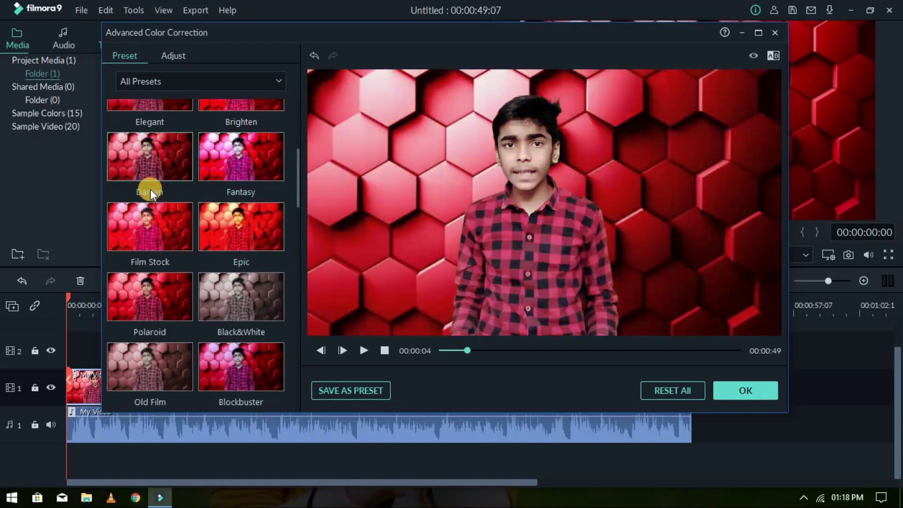
scroll(151, 188, "up", 4)
left_click(191, 160)
left_click(238, 149)
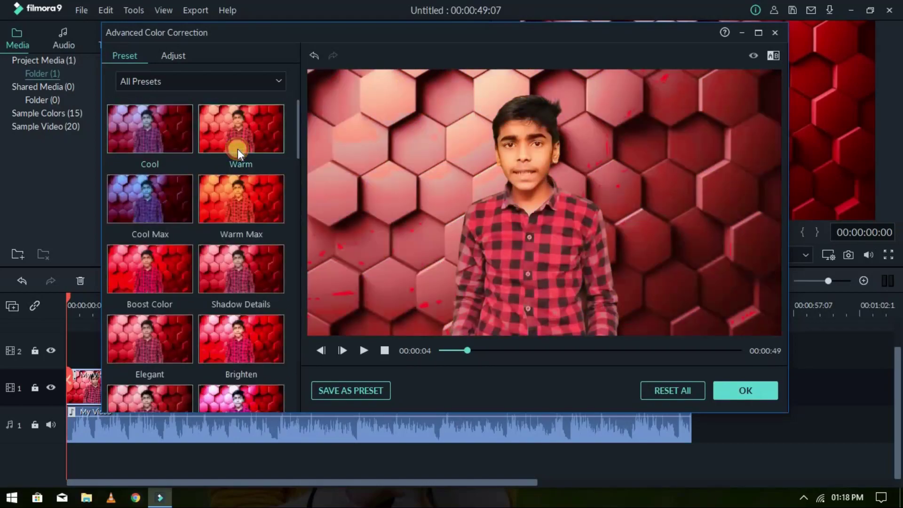
left_click(262, 200)
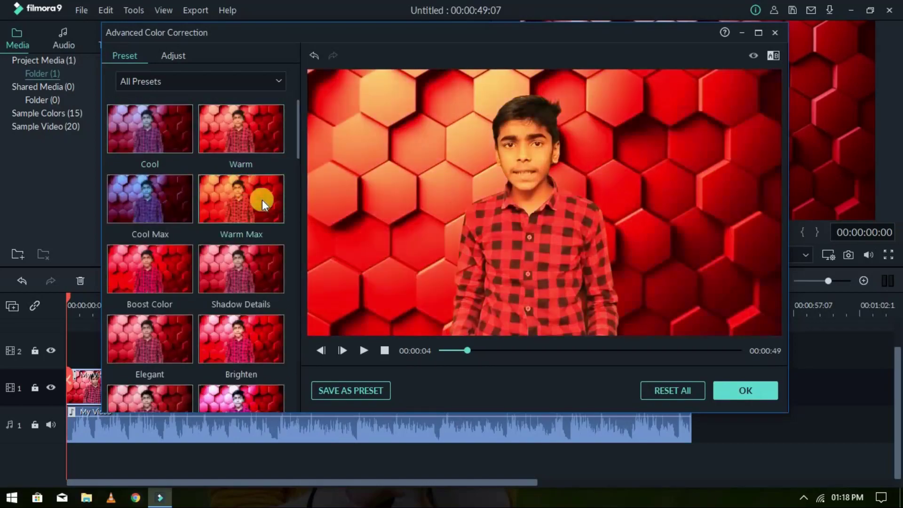
left_click(258, 252)
scroll(256, 247, "down", 2)
scroll(255, 247, "up", 2)
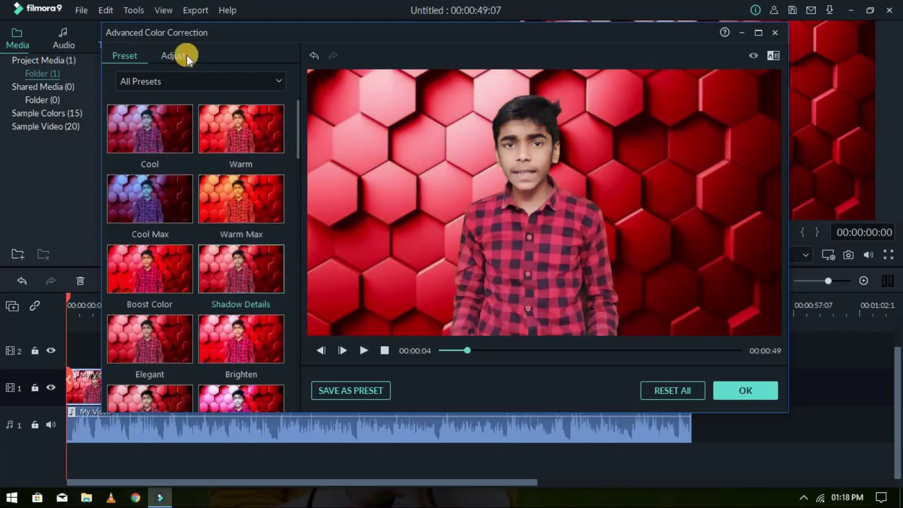
Filter the presets by Favorite, then Common, then show all presets again.
left_click(182, 84)
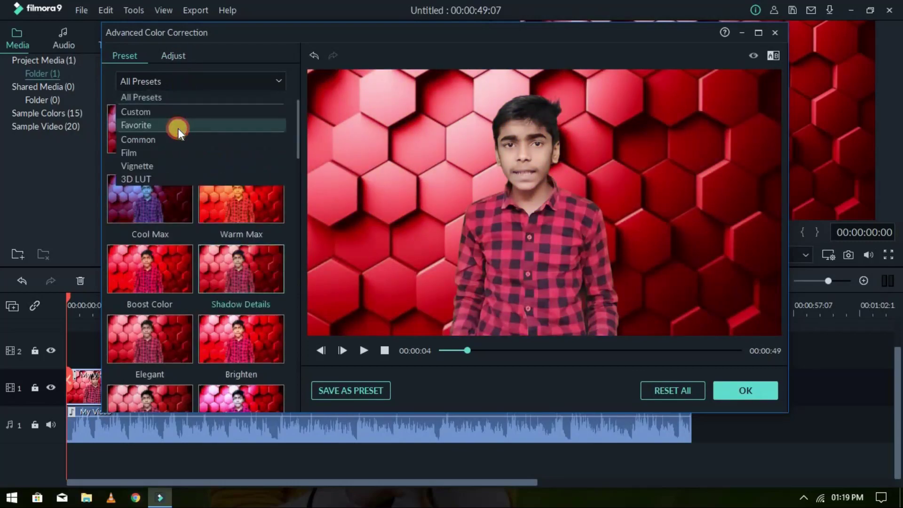
left_click(178, 128)
left_click(194, 78)
left_click(168, 141)
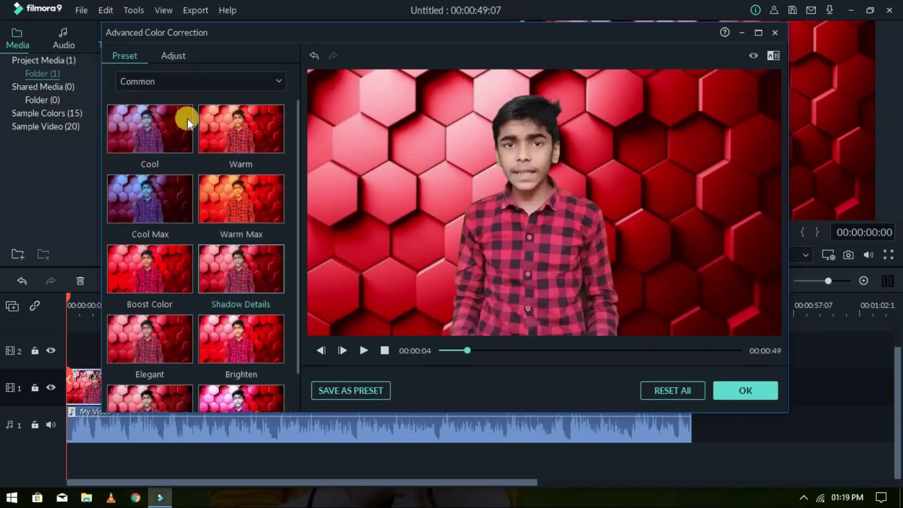
scroll(182, 268, "down", 1)
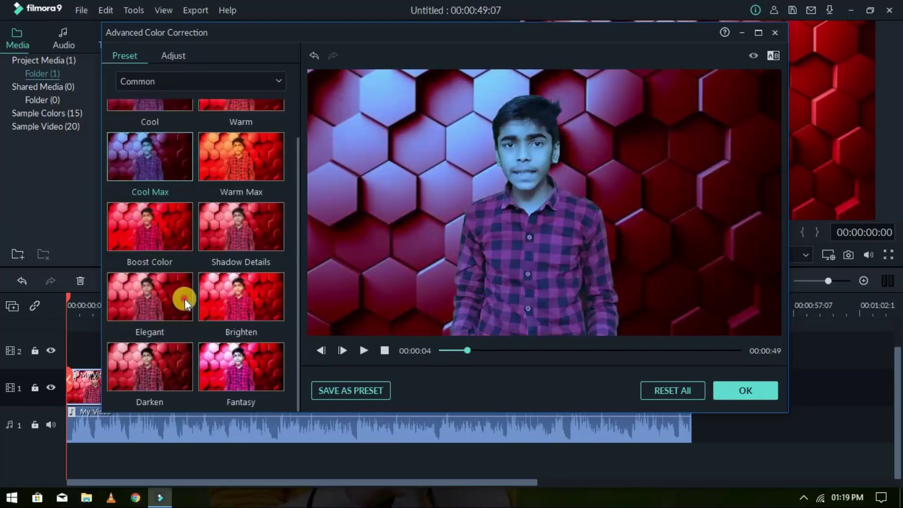
left_click(197, 86)
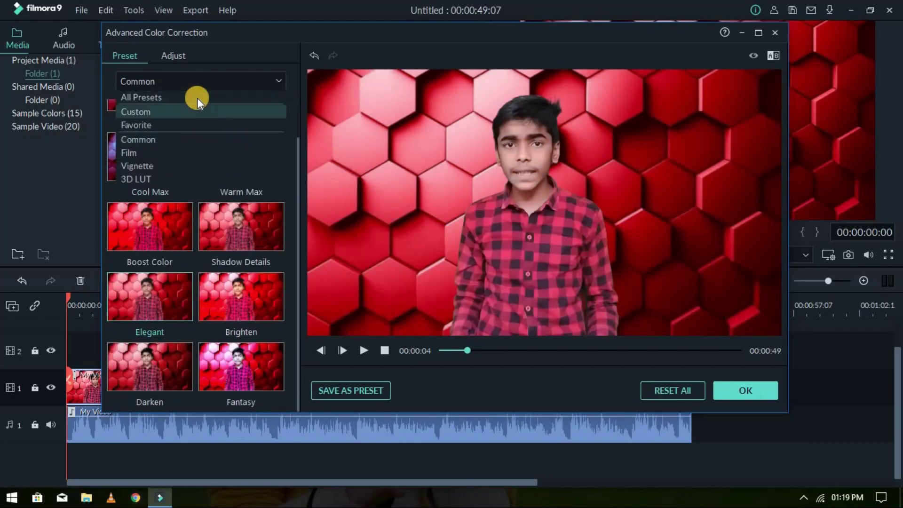
left_click(196, 98)
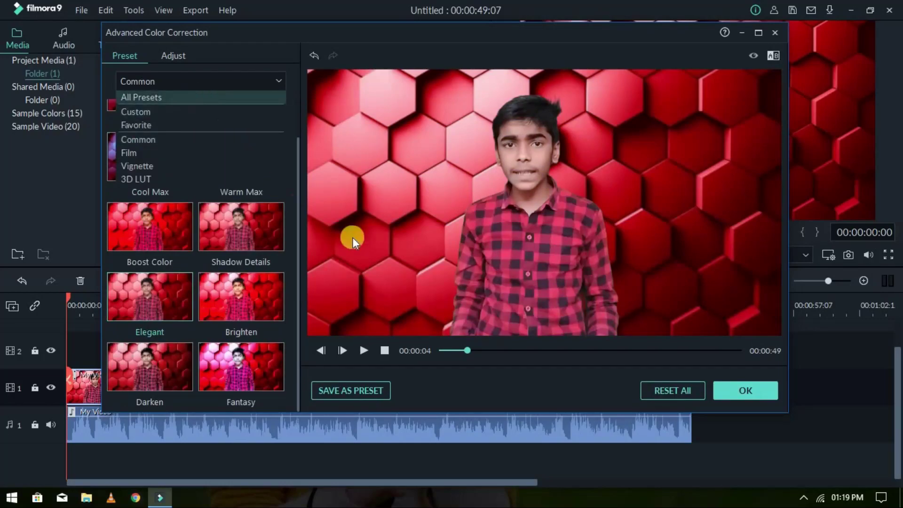
Apply Boost Color, then reset all colour changes and show the Adjust settings.
left_click(166, 219)
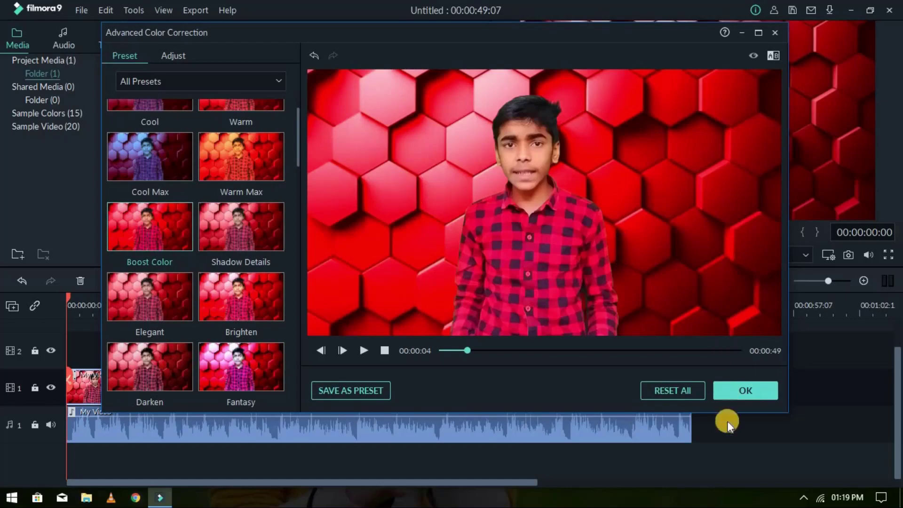
left_click(688, 392)
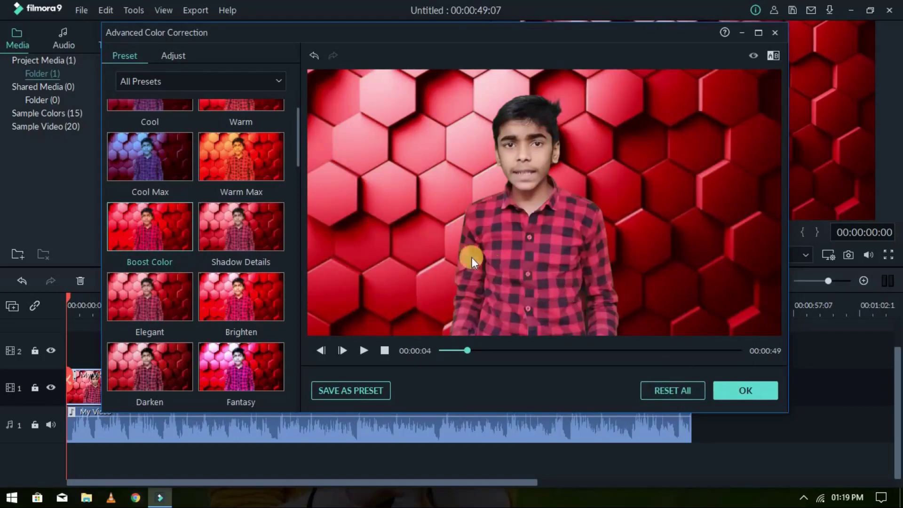
left_click(171, 54)
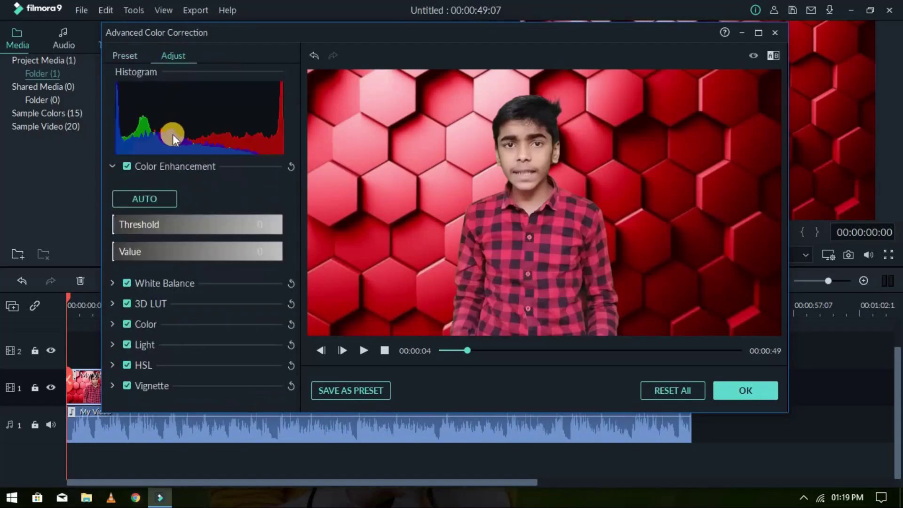
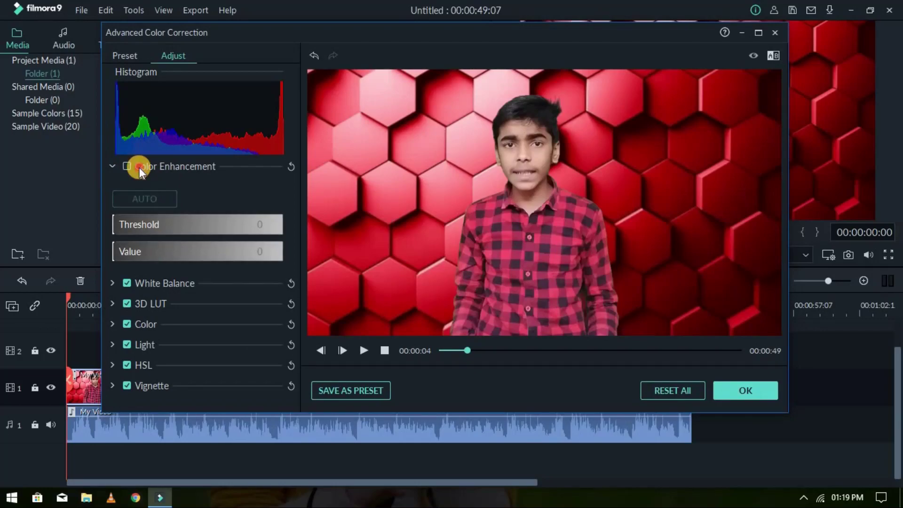
Toggle the Color Enhancement checkbox off and back on, enabling AUTO, Threshold and Value.
left_click(127, 166)
left_click(135, 168)
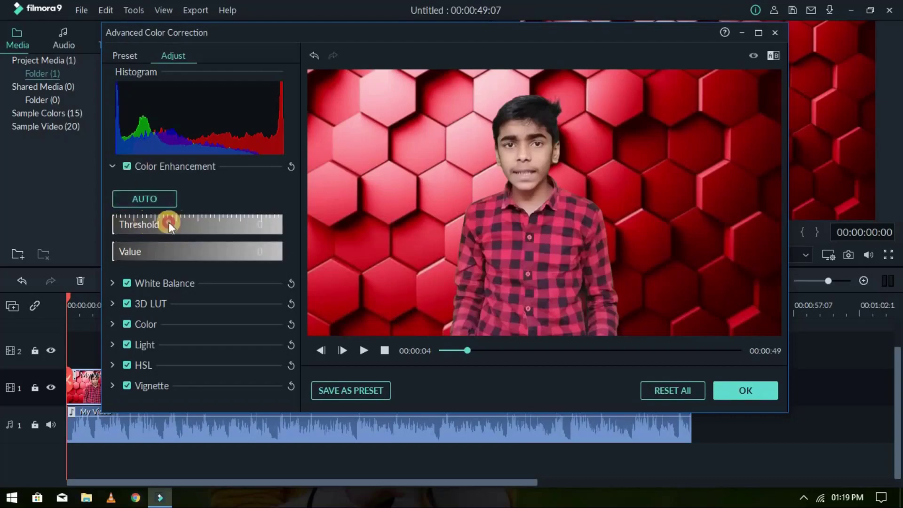
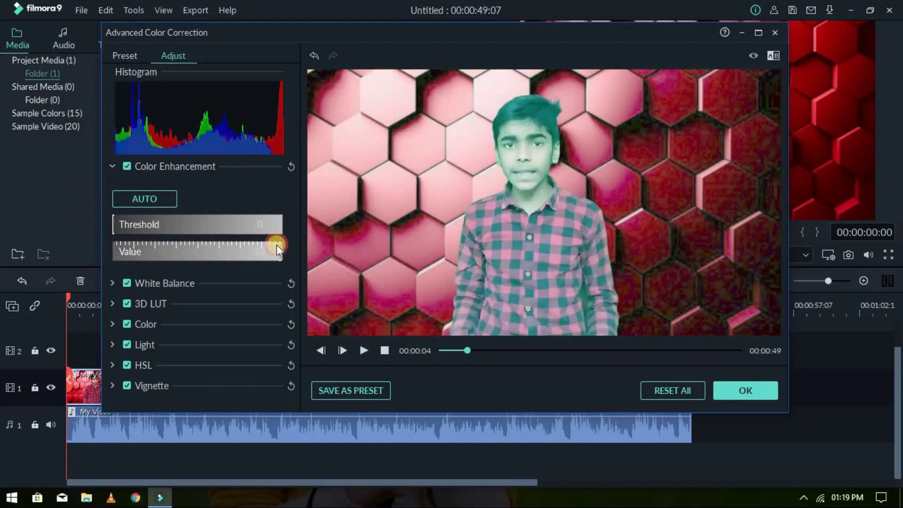
Reset Color Enhancement to 0 and set white balance Temperature -0.09 and Tint -0.11.
left_click_drag(219, 249, 50, 224)
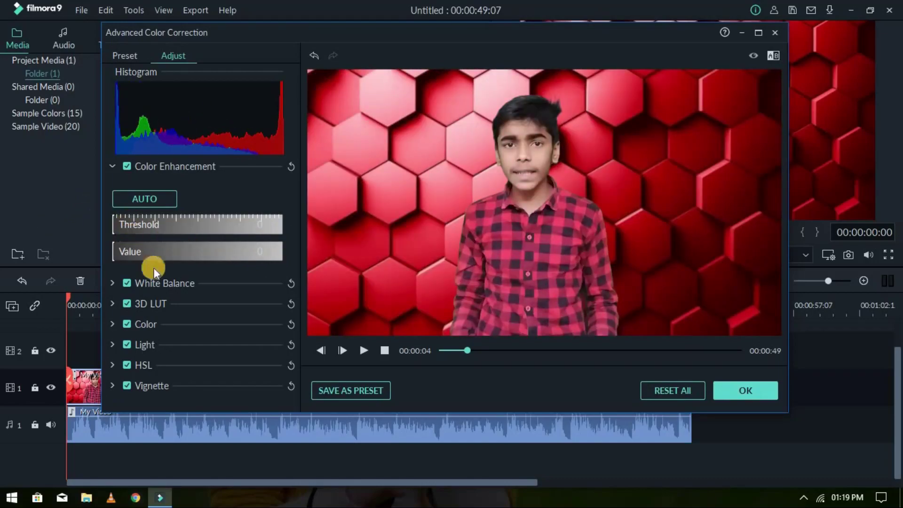
left_click(112, 284)
scroll(187, 304, "down", 2)
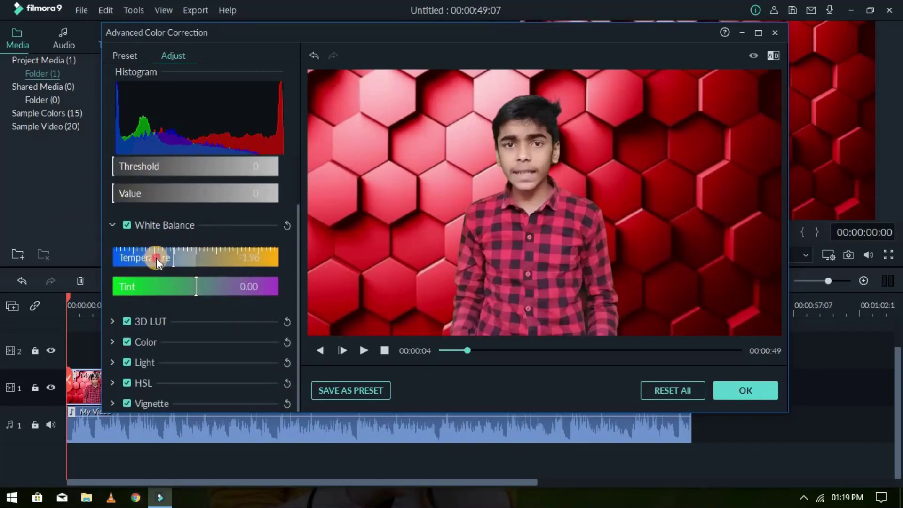
mouse_move(194, 258)
left_mouse_down()
mouse_move(260, 271)
mouse_move(196, 281)
mouse_move(188, 291)
mouse_move(189, 282)
mouse_move(160, 286)
mouse_move(257, 283)
mouse_move(209, 297)
left_mouse_up()
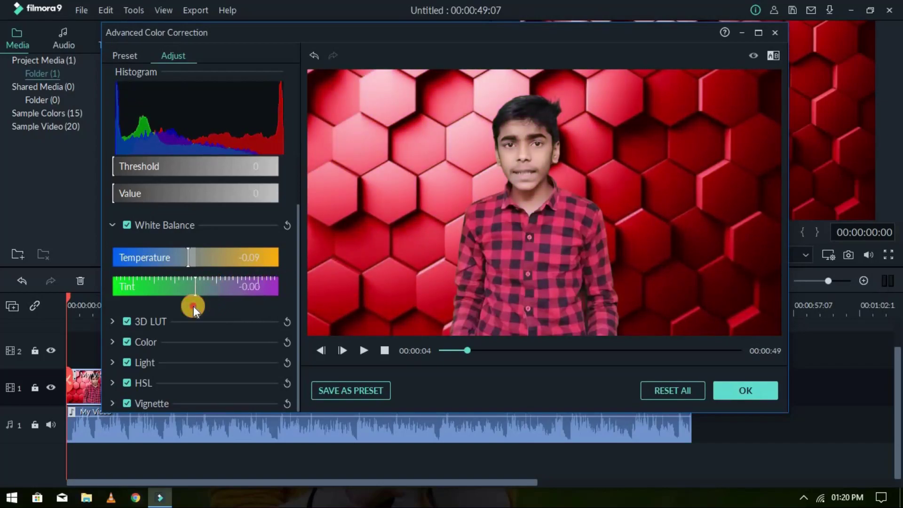
mouse_move(209, 297)
left_mouse_down()
mouse_move(177, 336)
mouse_move(187, 334)
left_mouse_up()
Expand the 3D LUT options and preview the Reign look on the clip.
left_click(111, 321)
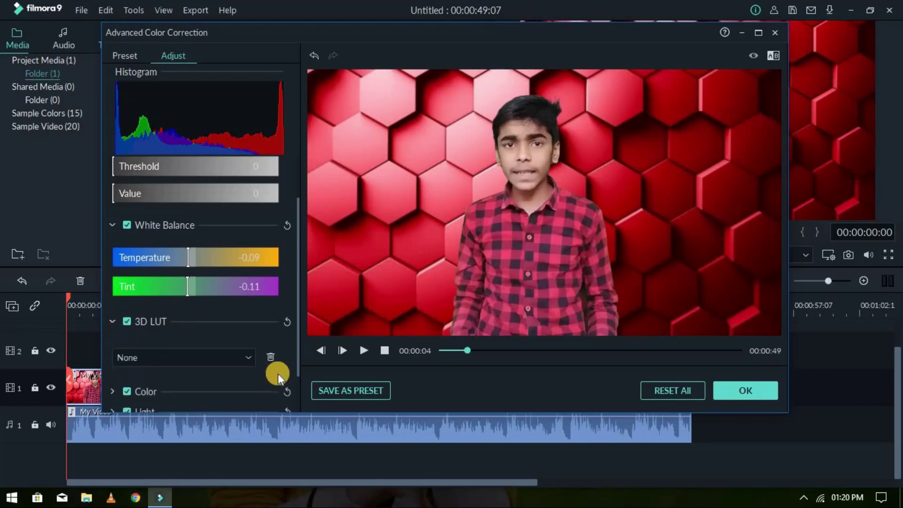
scroll(201, 297, "down", 1)
left_click(212, 314)
scroll(182, 368, "down", 3)
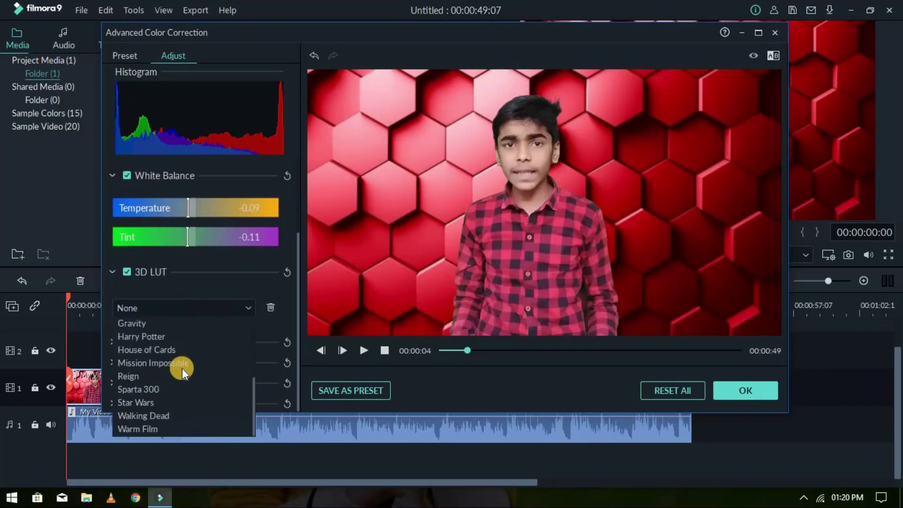
scroll(182, 368, "up", 3)
scroll(182, 368, "down", 3)
scroll(182, 368, "up", 3)
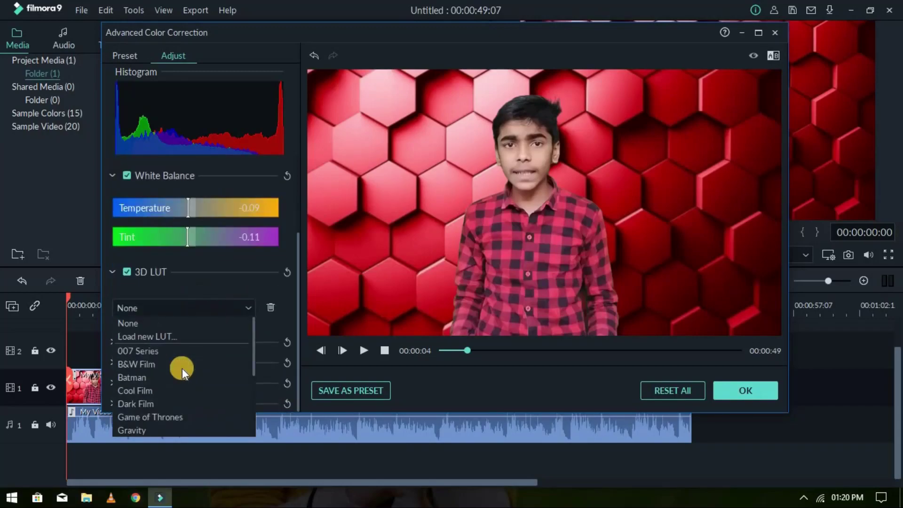
scroll(182, 368, "down", 3)
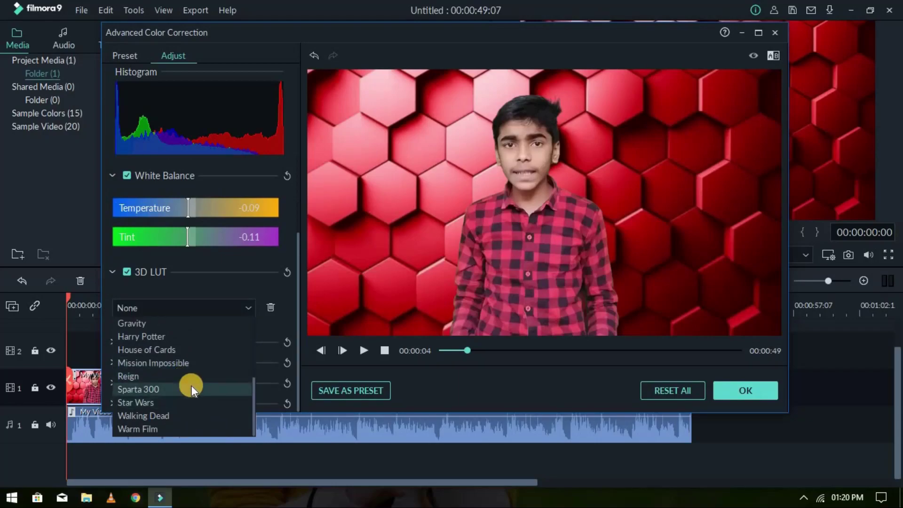
left_click(191, 377)
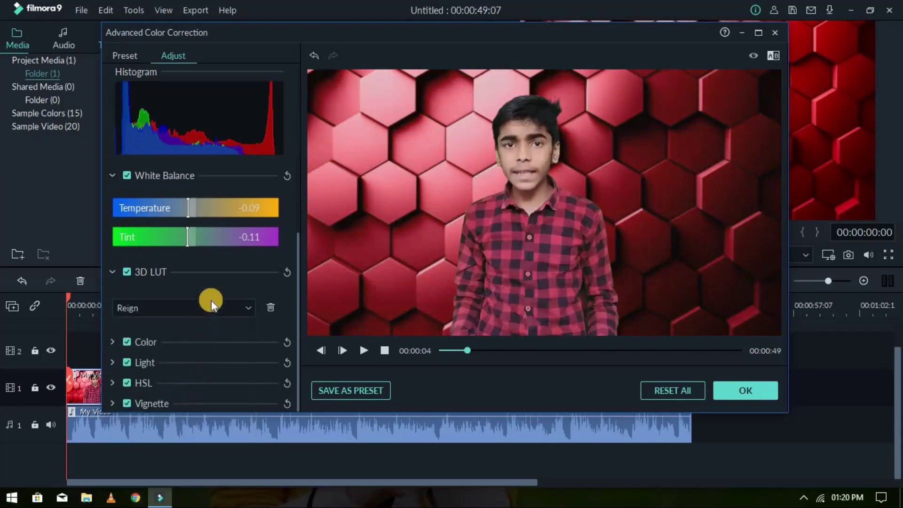
Try the Harry Potter and then the Mission Impossible LUTs on the clip.
left_click(211, 303)
left_click(187, 340)
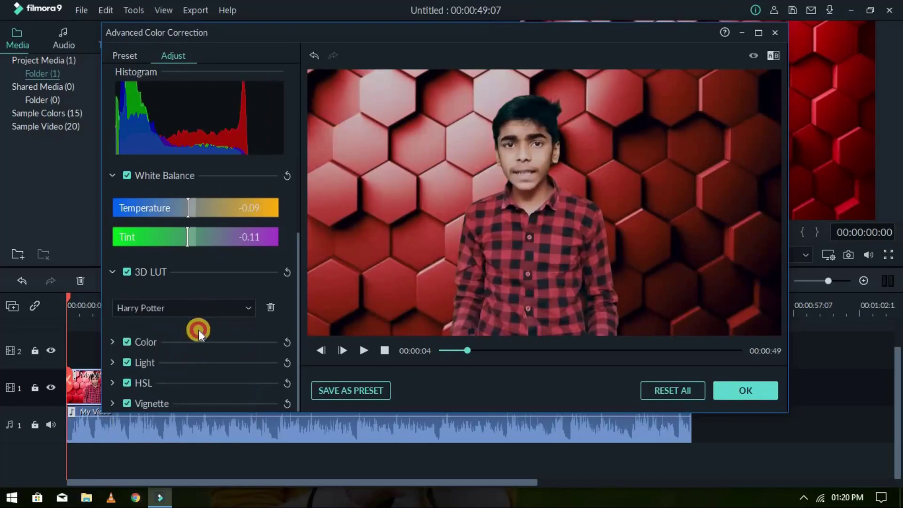
left_click(195, 310)
left_click(188, 368)
Set the 3D LUT back to None so the clip has no LUT applied.
left_click(200, 314)
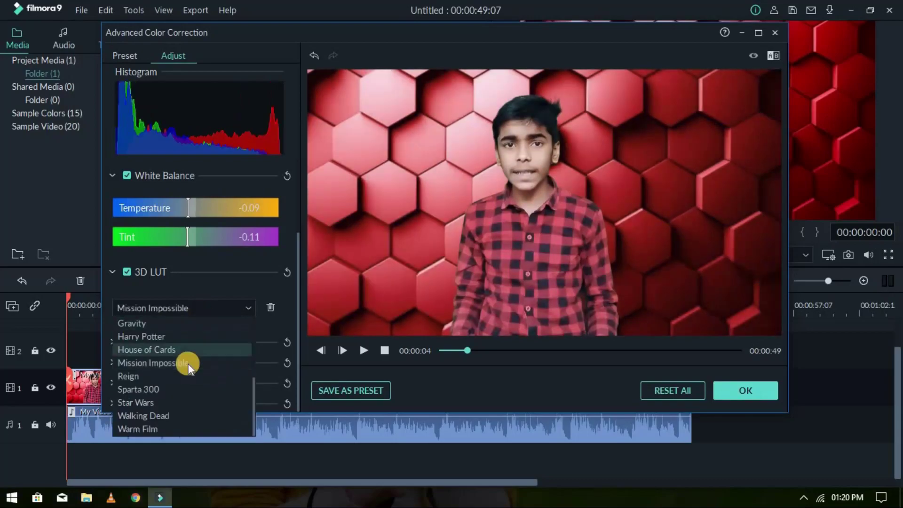
scroll(188, 332, "up", 3)
left_click(188, 328)
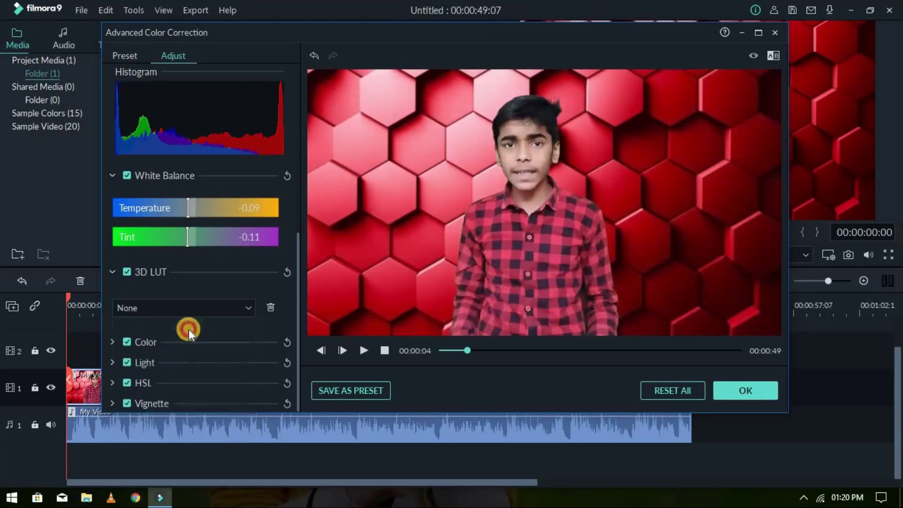
left_click(205, 309)
scroll(177, 397, "down", 3)
scroll(178, 397, "up", 3)
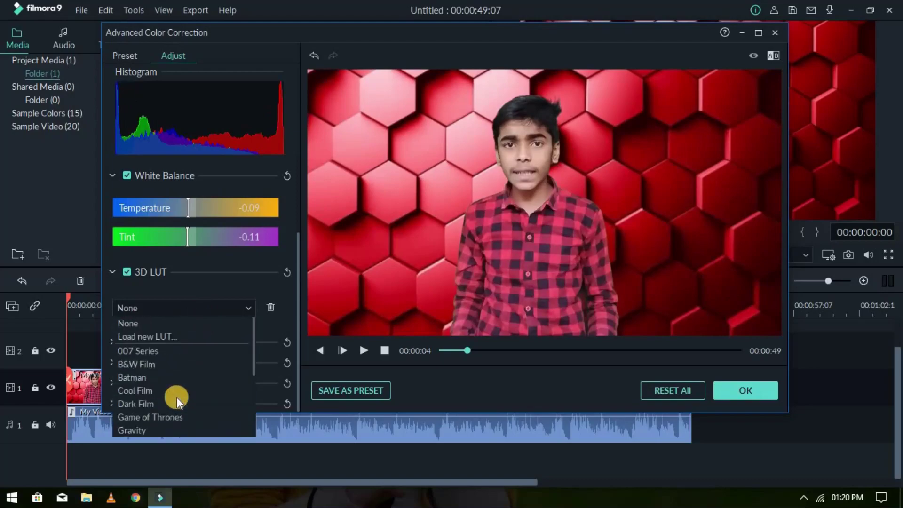
left_click(180, 323)
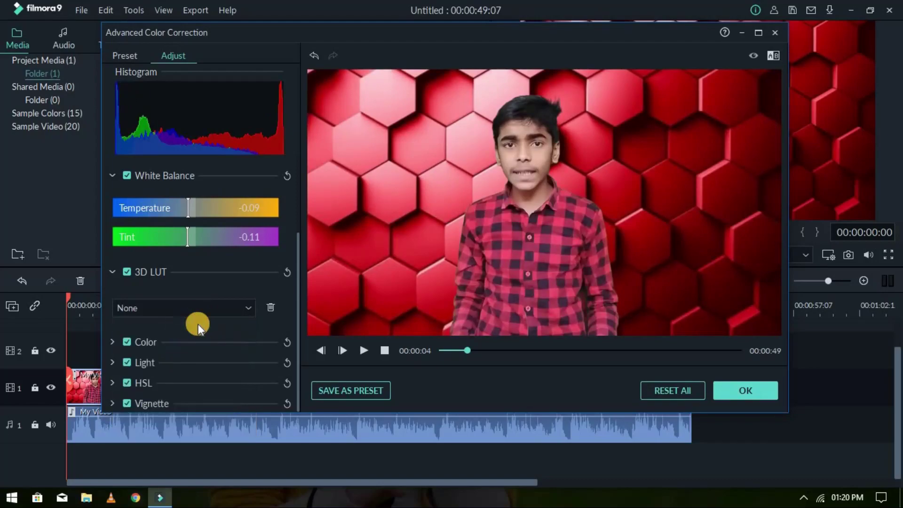
scroll(228, 306, "down", 1)
scroll(163, 311, "down", 1)
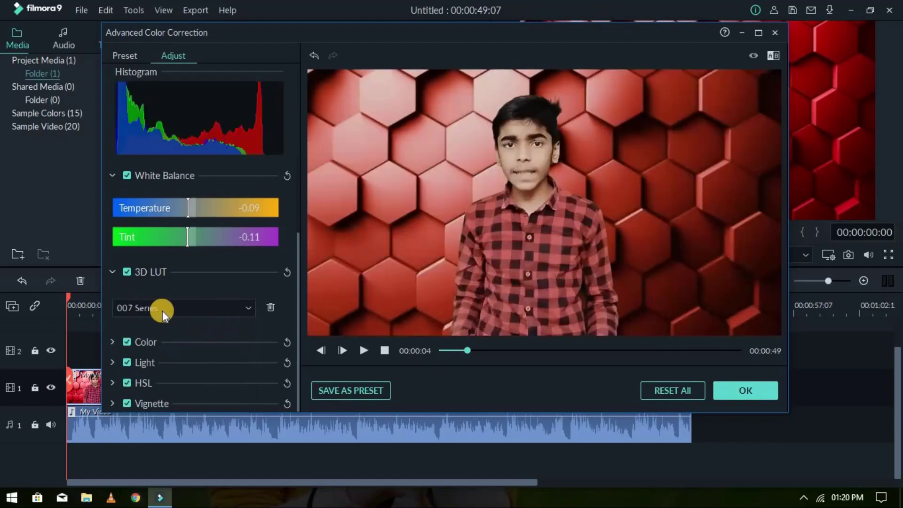
scroll(162, 311, "up", 2)
Expand Color and set Exposure to 11, Brightness to 7 and Contrast to 3.
left_click(115, 340)
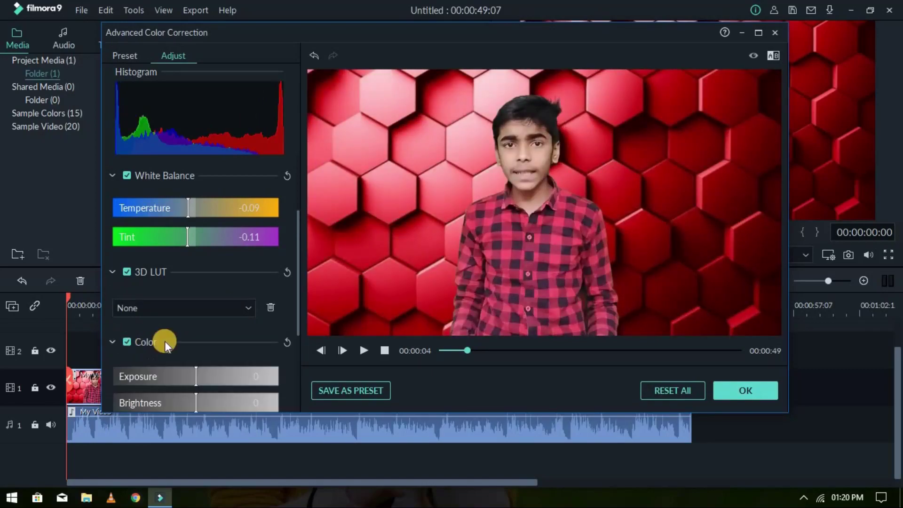
scroll(165, 341, "down", 4)
scroll(162, 343, "down", 1)
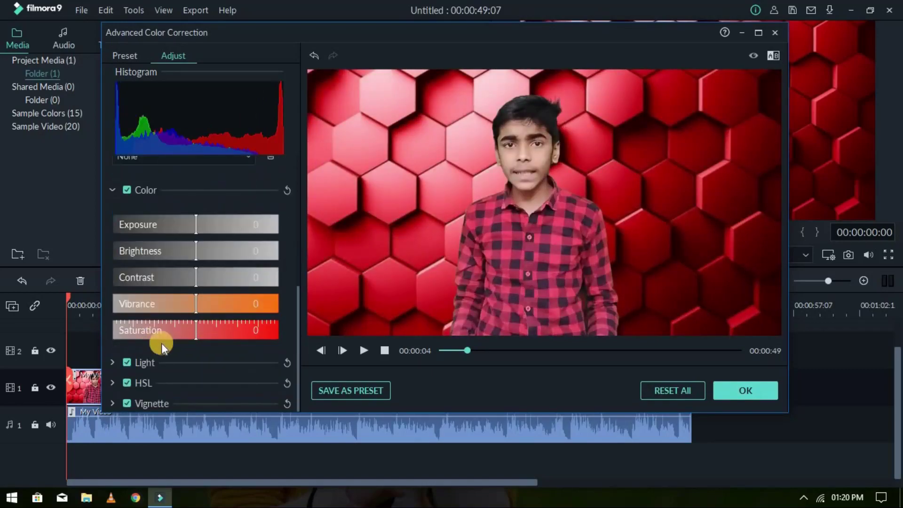
left_click(198, 230)
left_click_drag(198, 237, 205, 245)
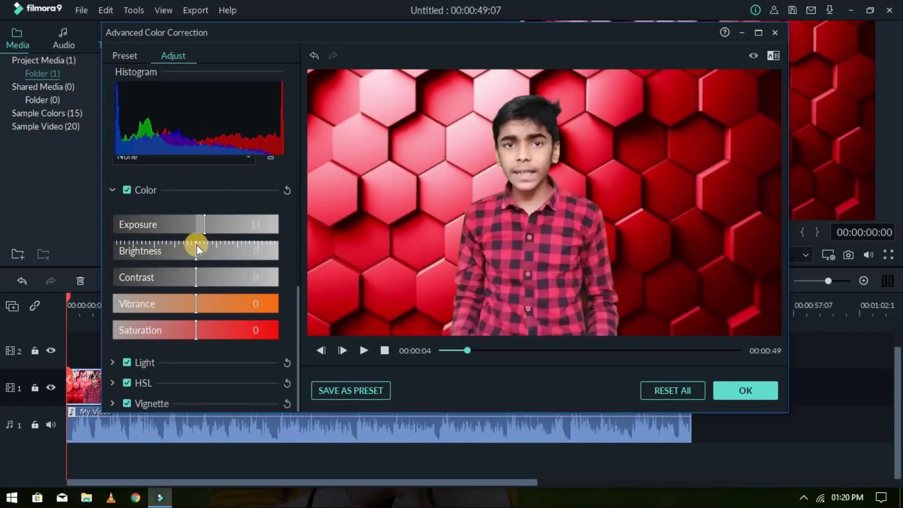
left_click_drag(199, 254, 200, 262)
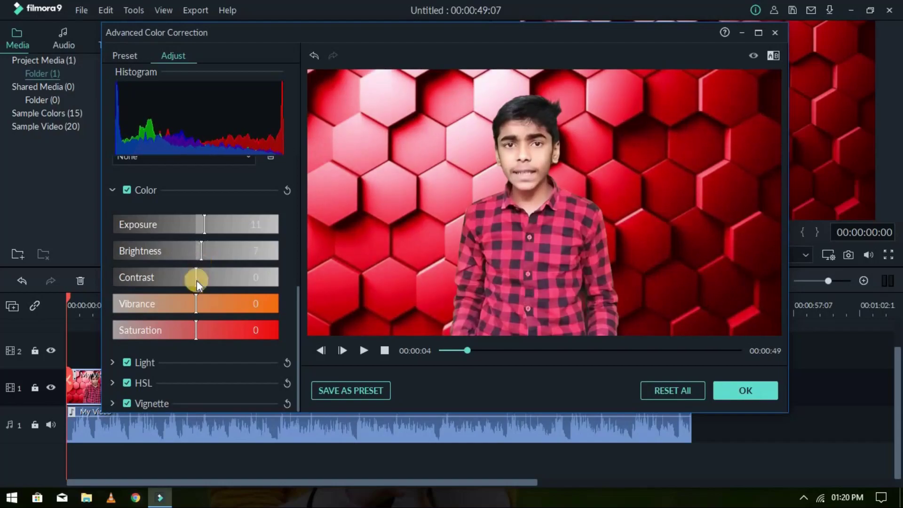
left_click(204, 275)
left_click_drag(200, 294, 199, 298)
Bring Vibrance down to -3, leaving Saturation at 11.
left_click_drag(195, 310, 218, 312)
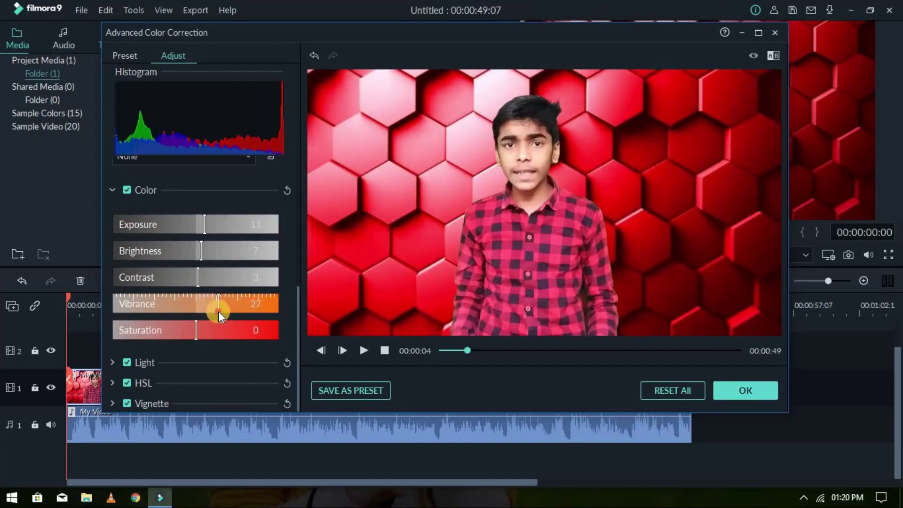
left_click_drag(205, 310, 195, 311)
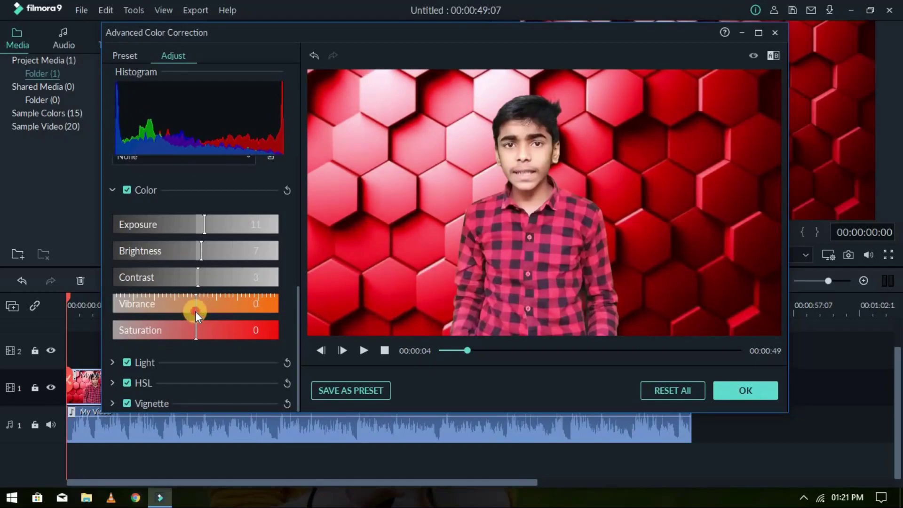
mouse_move(196, 311)
left_mouse_down()
mouse_move(204, 331)
mouse_move(219, 329)
mouse_move(205, 331)
left_mouse_up()
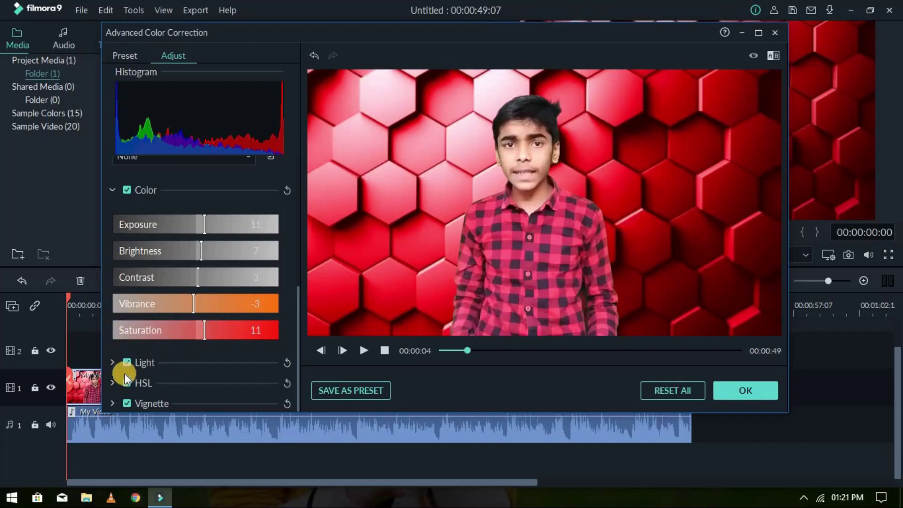
Expand the Light and HSL adjustment groups.
left_click(111, 366)
scroll(189, 367, "down", 3)
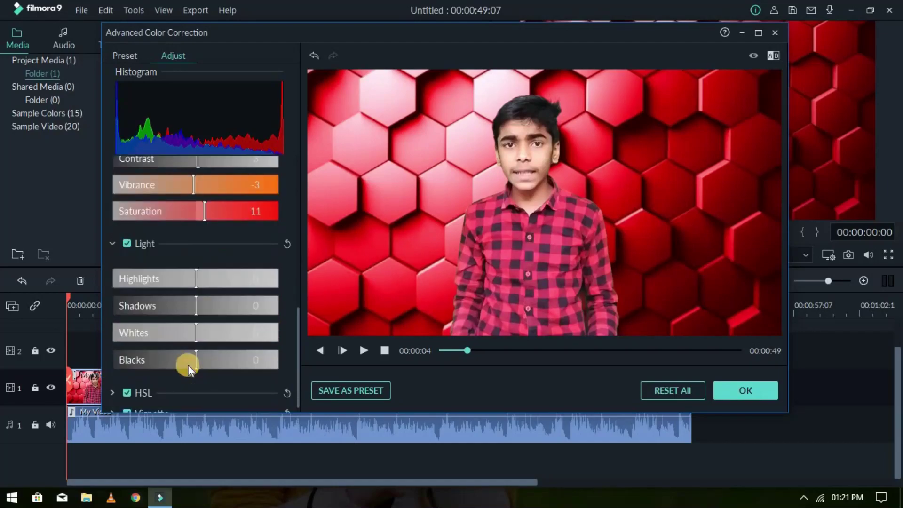
scroll(195, 277, "up", 3)
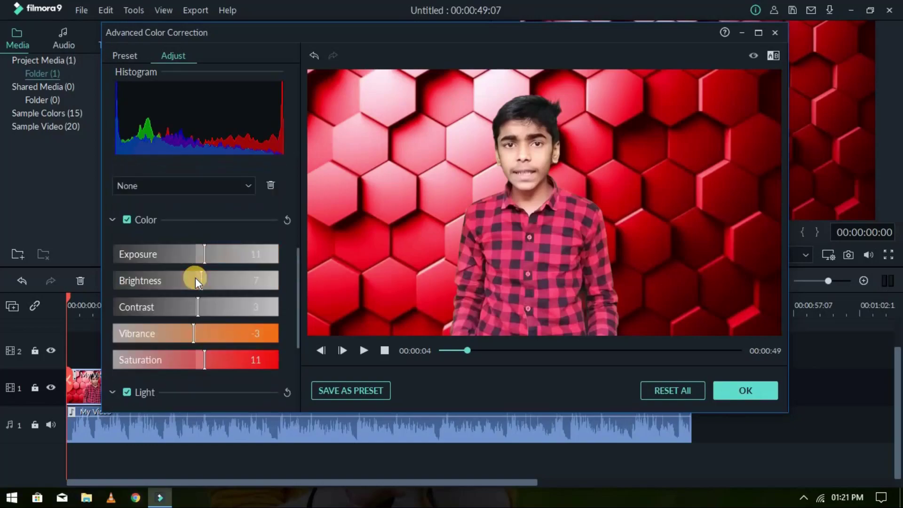
scroll(196, 278, "up", 1)
scroll(196, 278, "down", 4)
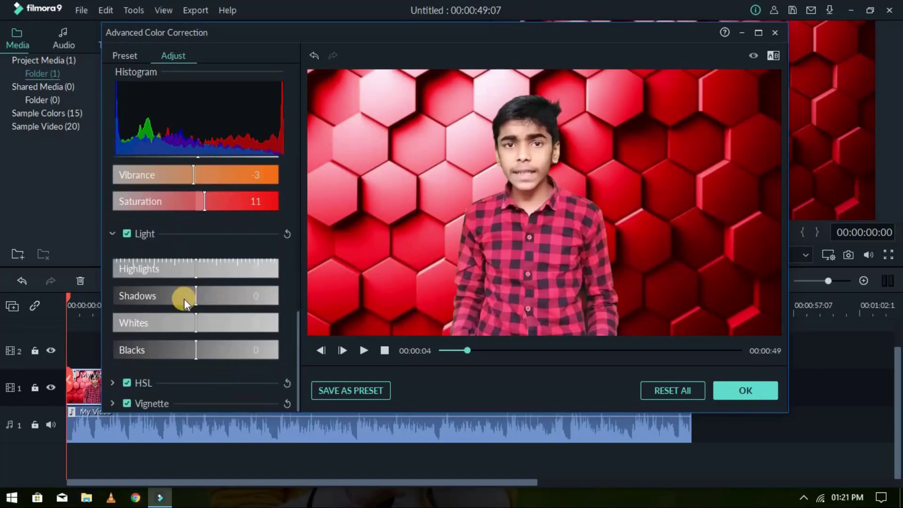
left_click(111, 381)
Test shifting the red Hue and Saturation, then return both to 0.
scroll(210, 342, "down", 3)
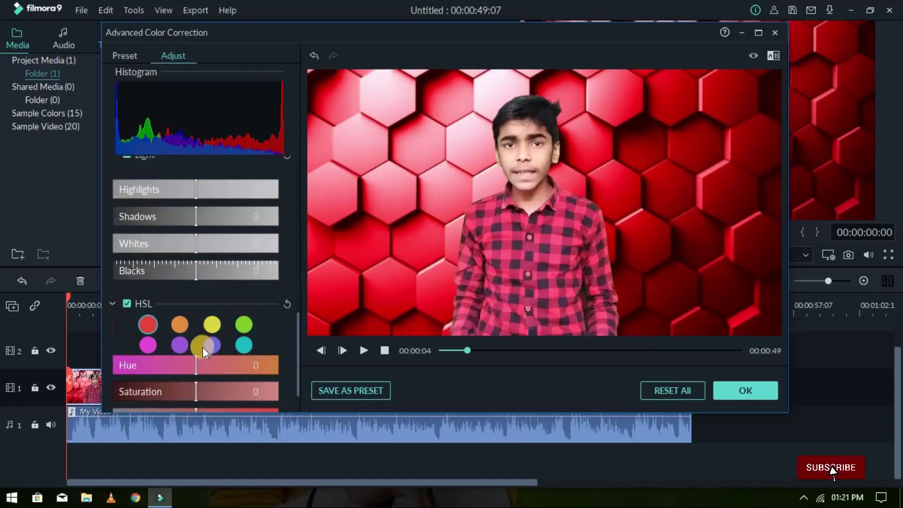
scroll(203, 346, "down", 2)
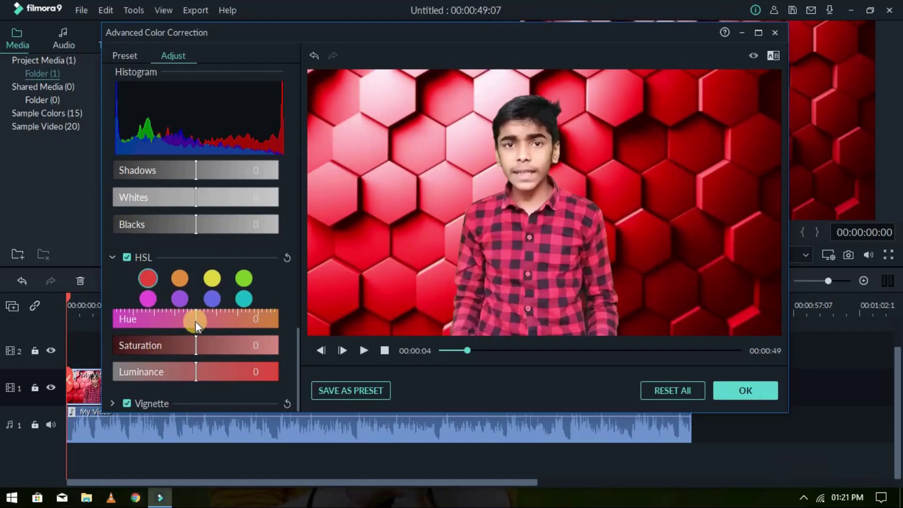
mouse_move(198, 318)
left_mouse_down()
mouse_move(242, 332)
mouse_move(89, 348)
mouse_move(197, 396)
mouse_move(197, 416)
left_mouse_up()
left_click_drag(196, 416, 169, 397)
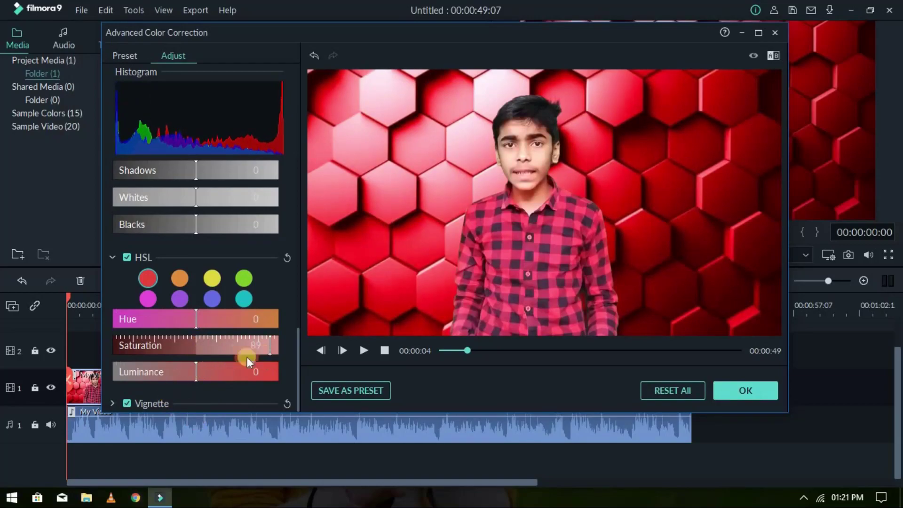
mouse_move(196, 347)
left_mouse_down()
mouse_move(195, 369)
mouse_move(182, 347)
mouse_move(195, 338)
left_mouse_up()
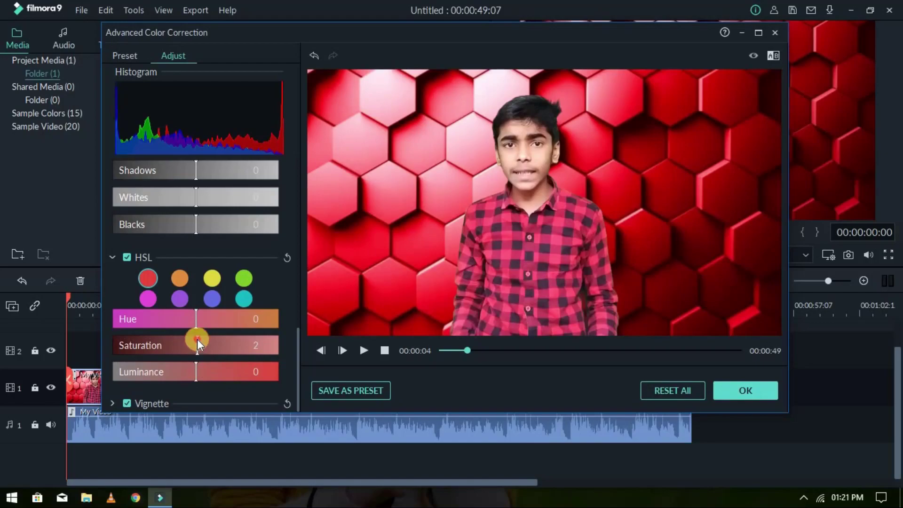
left_click(195, 345)
Darken red Luminance to -26 and move the preview to about 00:00:16.
left_click_drag(197, 370, 174, 373)
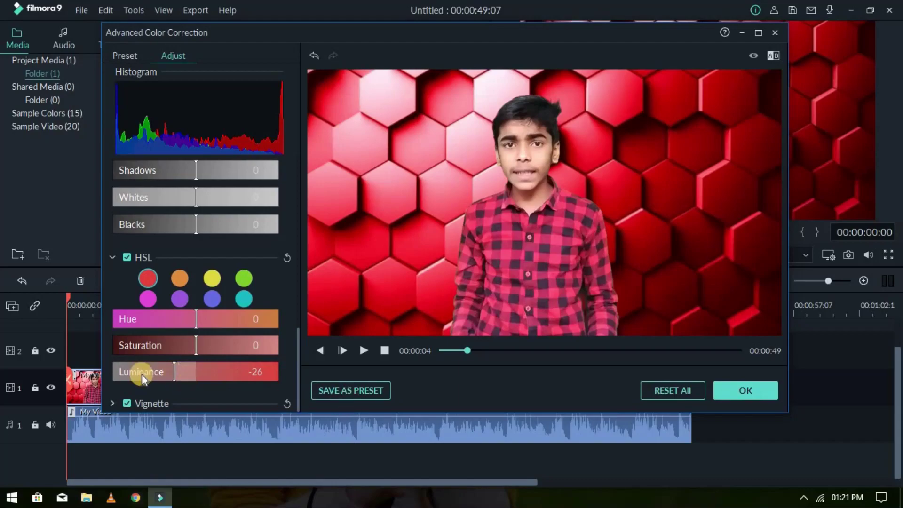
left_click(516, 347)
left_click_drag(552, 350, 538, 351)
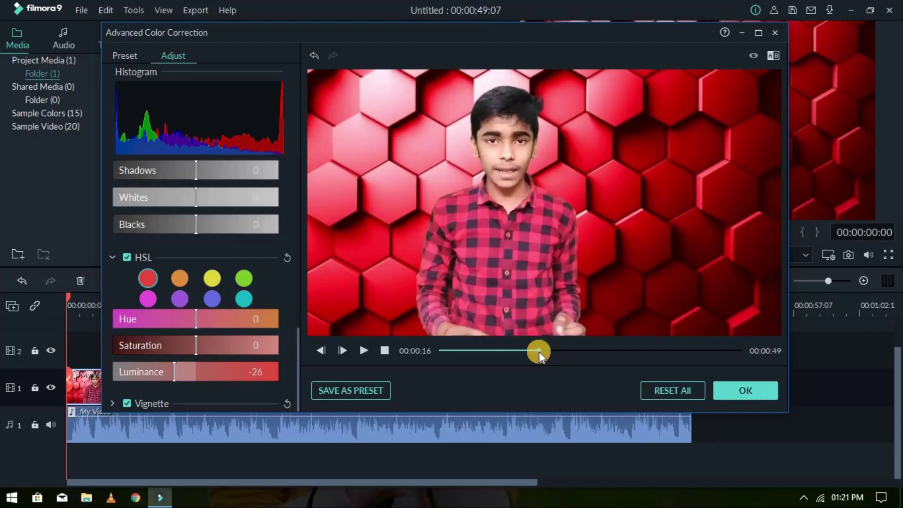
Expand Vignette and drop its Size from 100 to 0, leaving Roundness at 0.
left_click(114, 403)
scroll(147, 388, "down", 3)
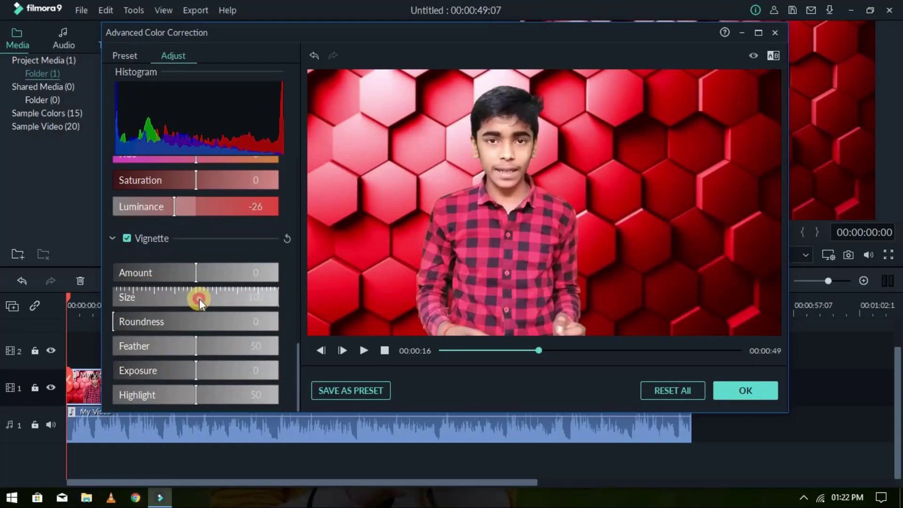
left_click_drag(199, 299, 100, 309)
left_click(174, 322)
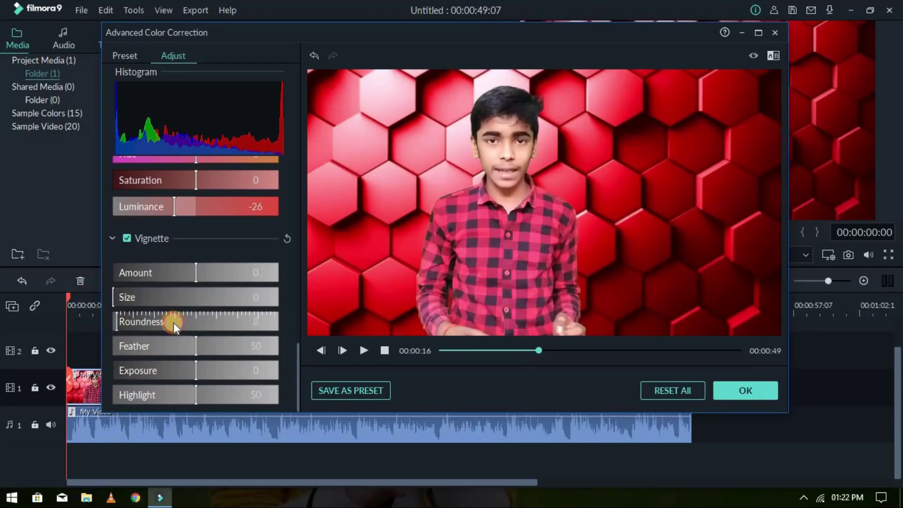
left_click_drag(174, 322, 105, 320)
Play and pause the preview twice to judge the grade.
scroll(164, 299, "up", 3)
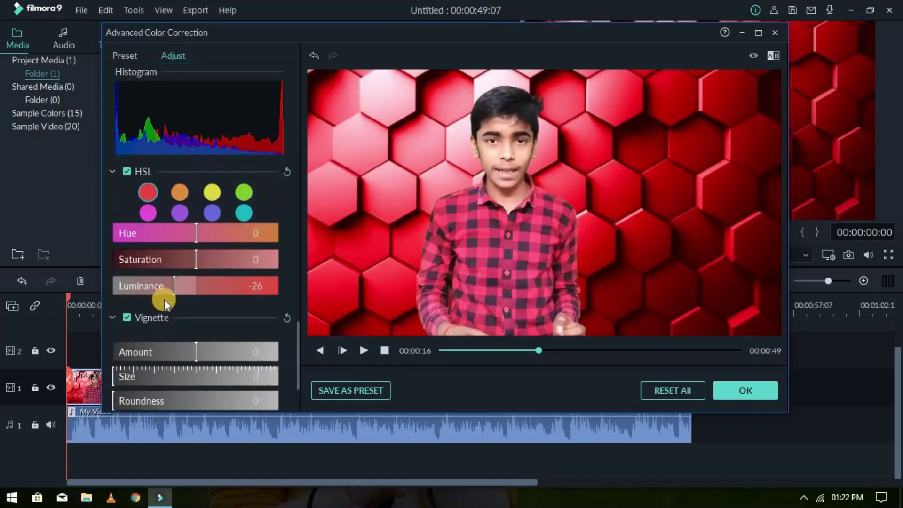
scroll(165, 300, "up", 2)
left_click(381, 237)
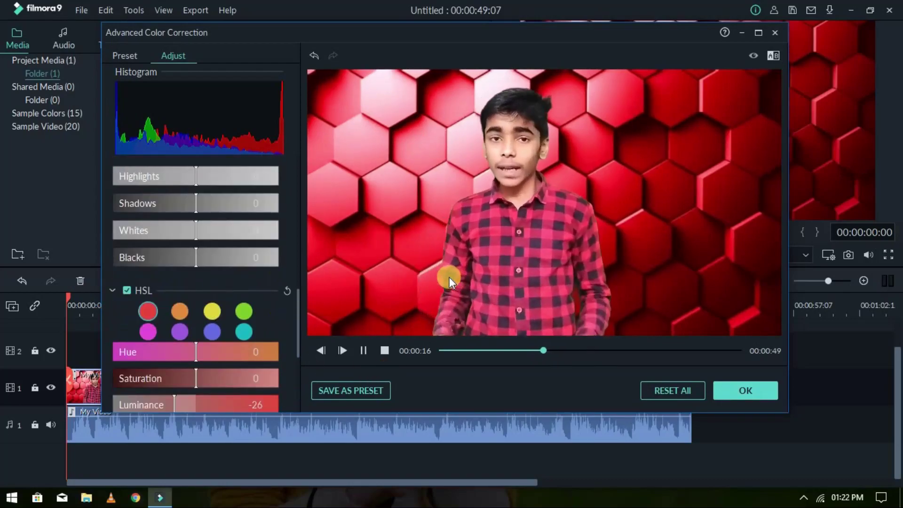
left_click(449, 277)
left_click(309, 248)
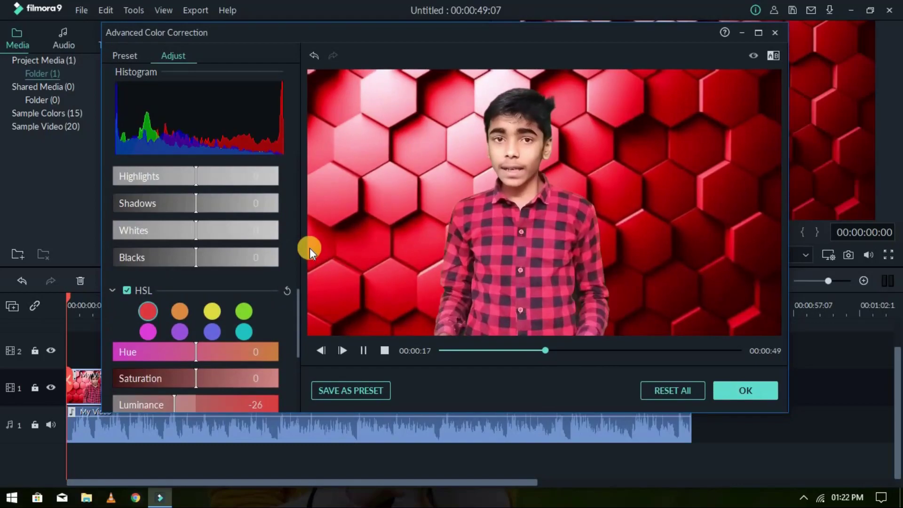
left_click(491, 286)
Switch the HSL adjustment through orange to the yellow tones.
scroll(197, 261, "down", 1)
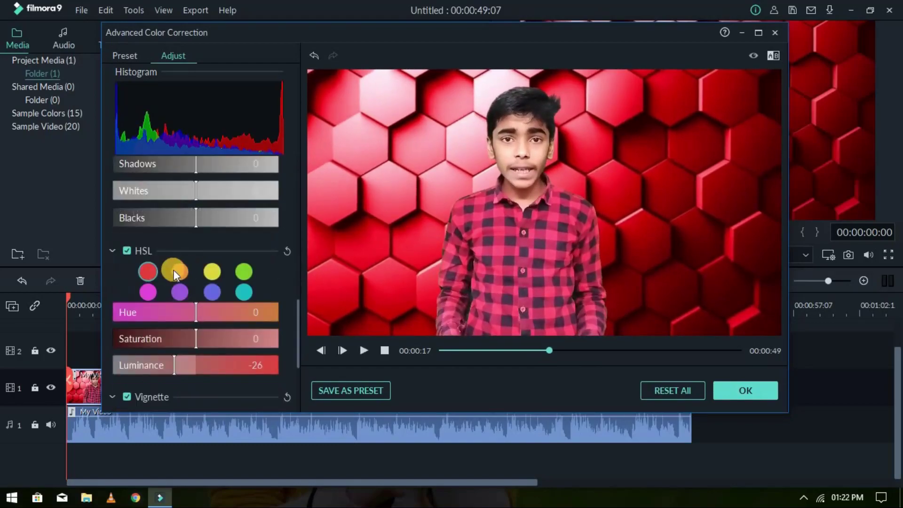
left_click(180, 272)
left_click(213, 273)
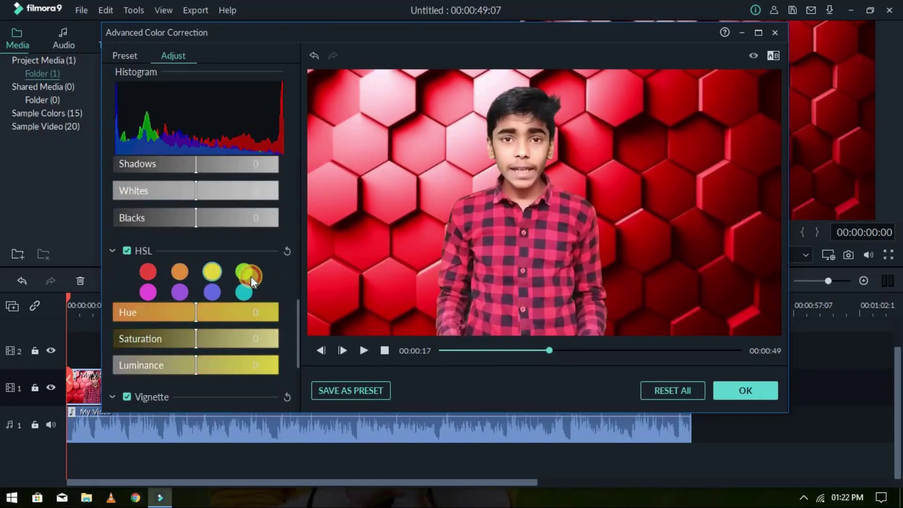
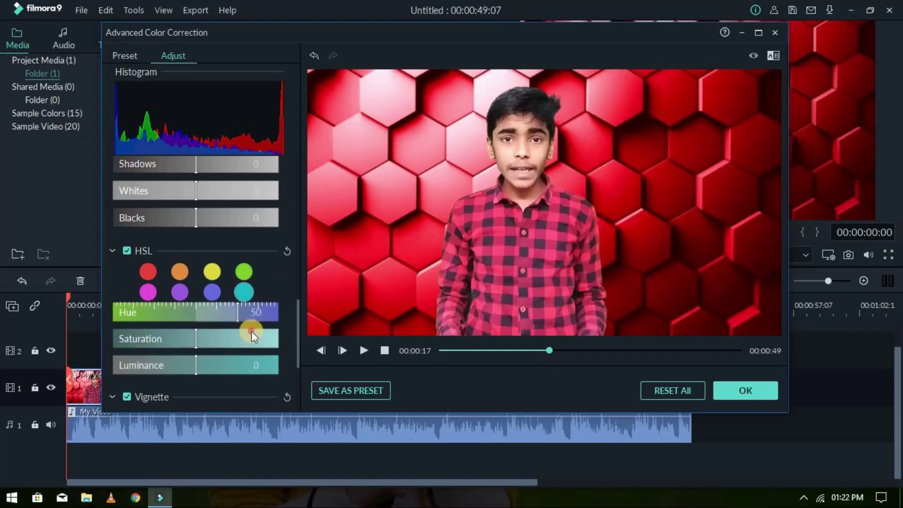
Reset the green hue shift to 0 and adjust the purple tones' hue slider.
double_click(198, 305)
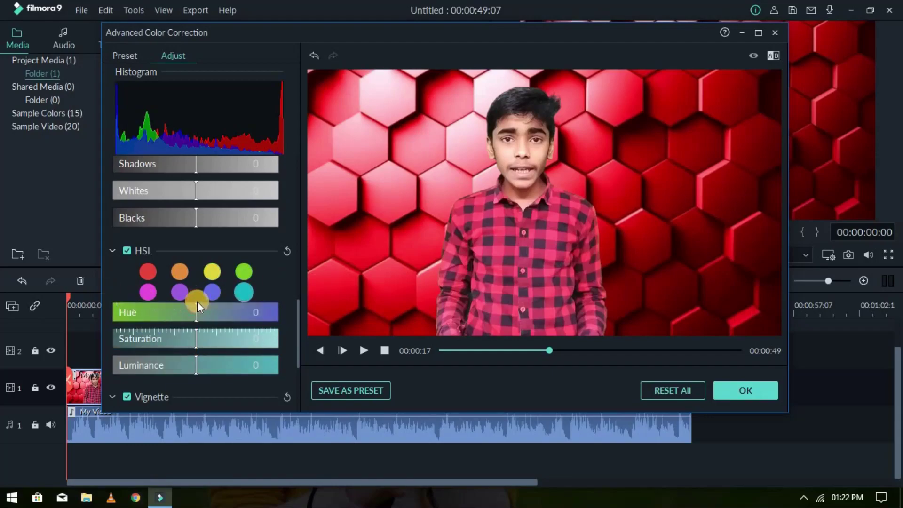
left_click(180, 291)
scroll(151, 310, "up", 5)
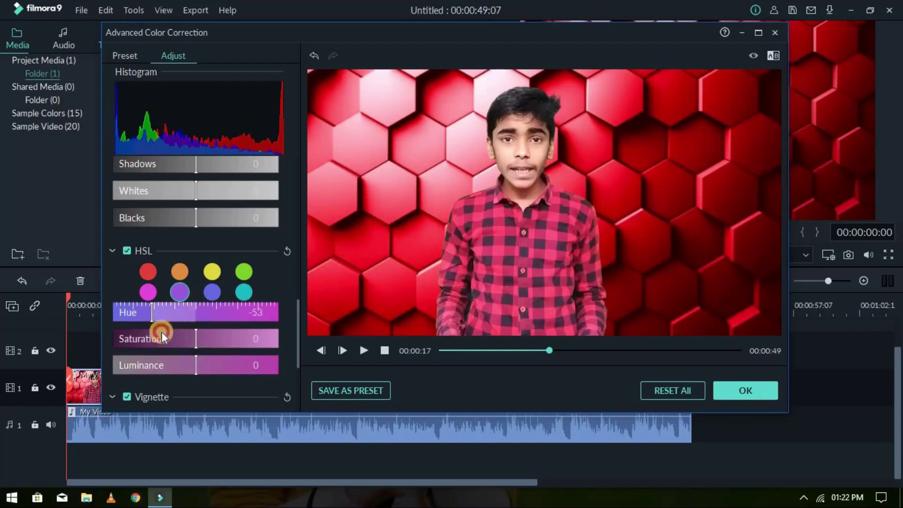
left_click_drag(61, 329, 196, 357)
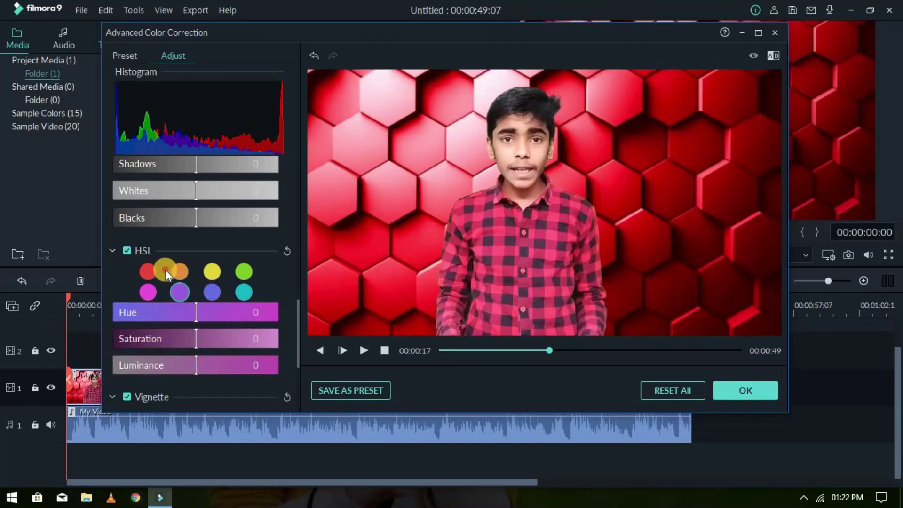
Fine-tune the red tones' hue to about 2 so the hexagon background stays red.
left_click(144, 271)
left_click_drag(179, 327, 176, 326)
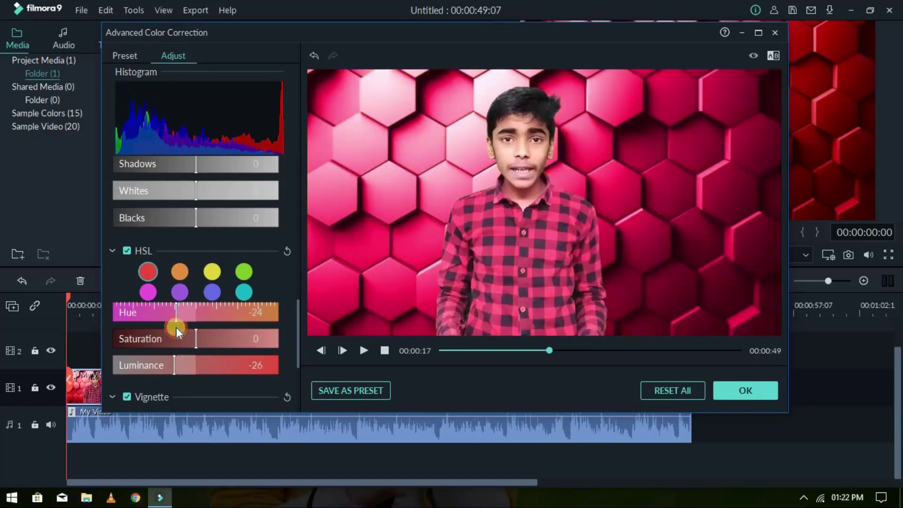
left_click_drag(176, 326, 195, 333)
scroll(120, 307, "down", 3)
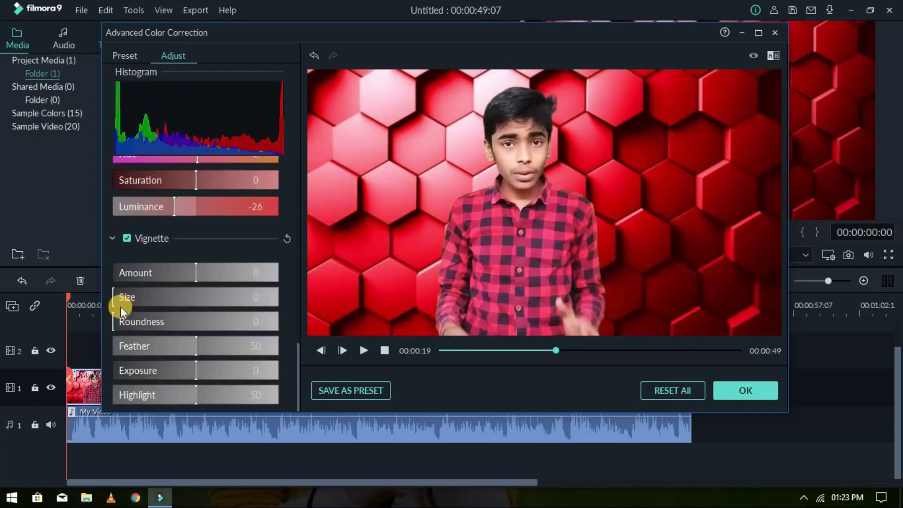
scroll(236, 286, "up", 3)
scroll(236, 286, "up", 2)
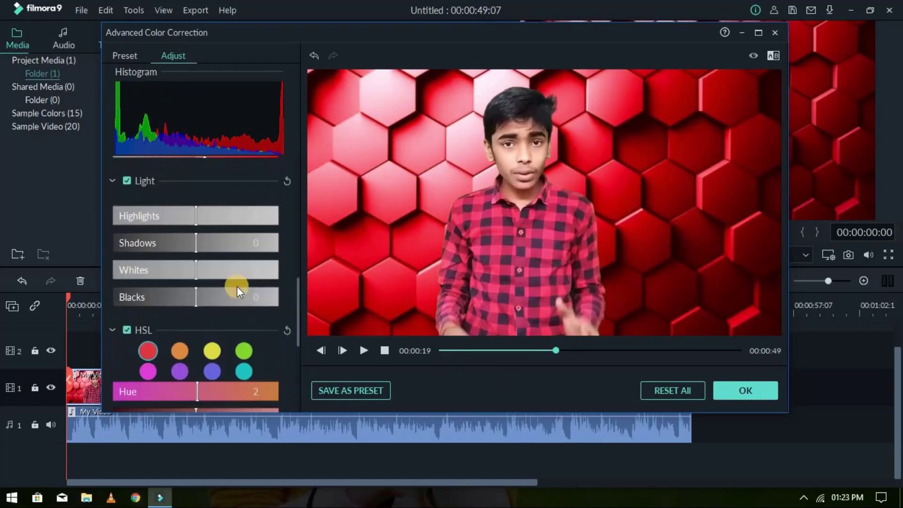
scroll(237, 286, "up", 4)
scroll(236, 286, "up", 2)
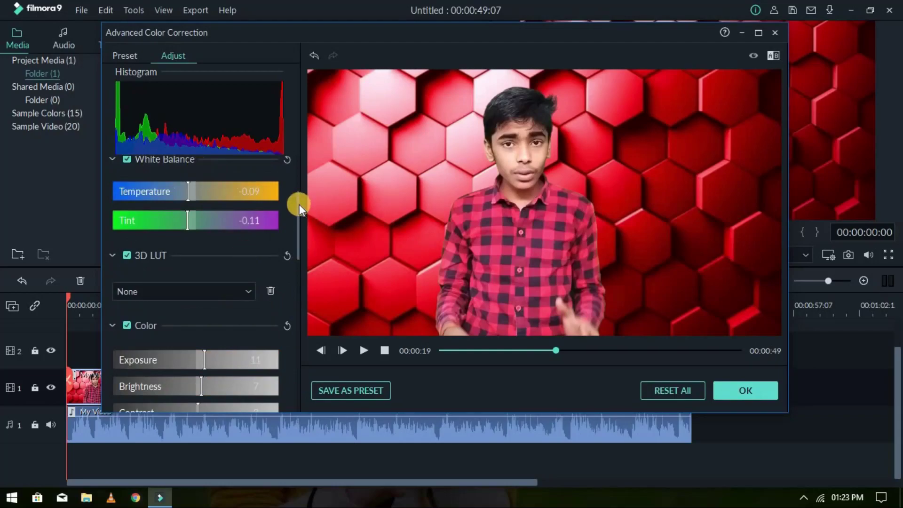
scroll(296, 295, "up", 2)
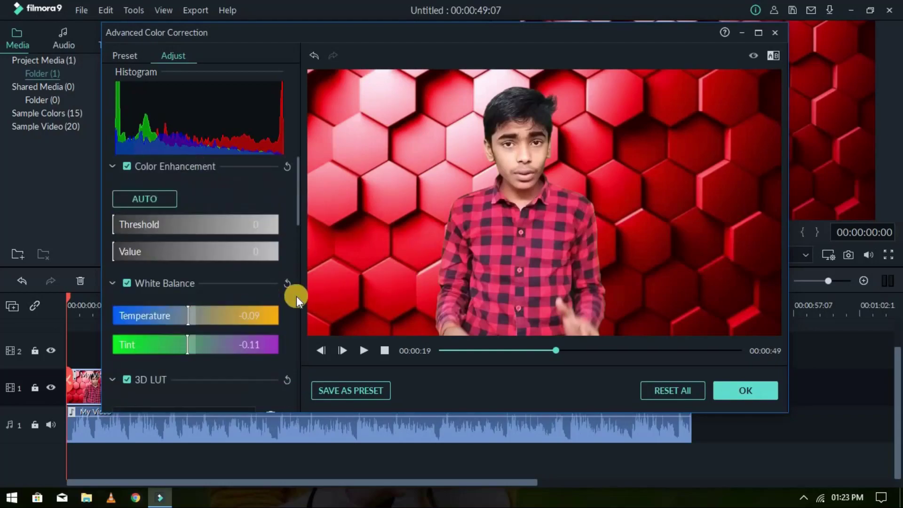
scroll(296, 296, "down", 4)
scroll(297, 296, "up", 2)
scroll(296, 296, "down", 5)
scroll(297, 295, "down", 1)
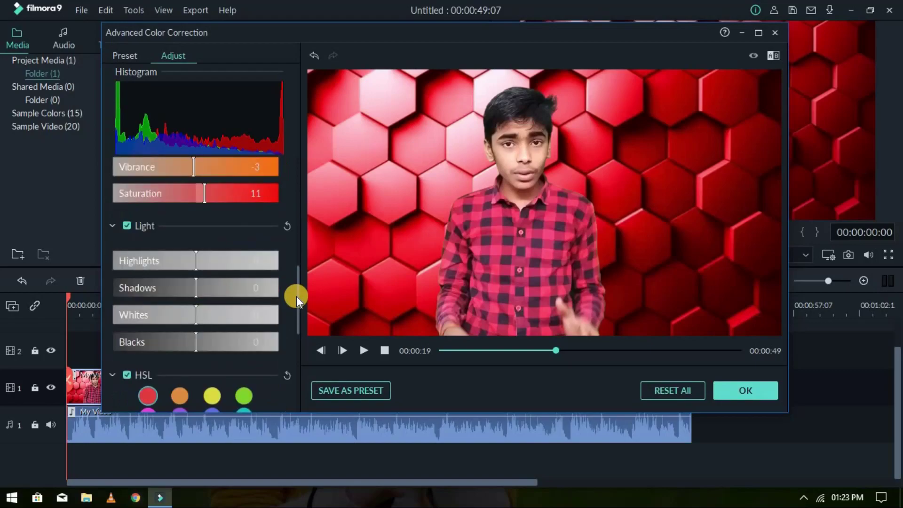
scroll(296, 295, "down", 3)
scroll(296, 296, "down", 2)
scroll(296, 295, "down", 3)
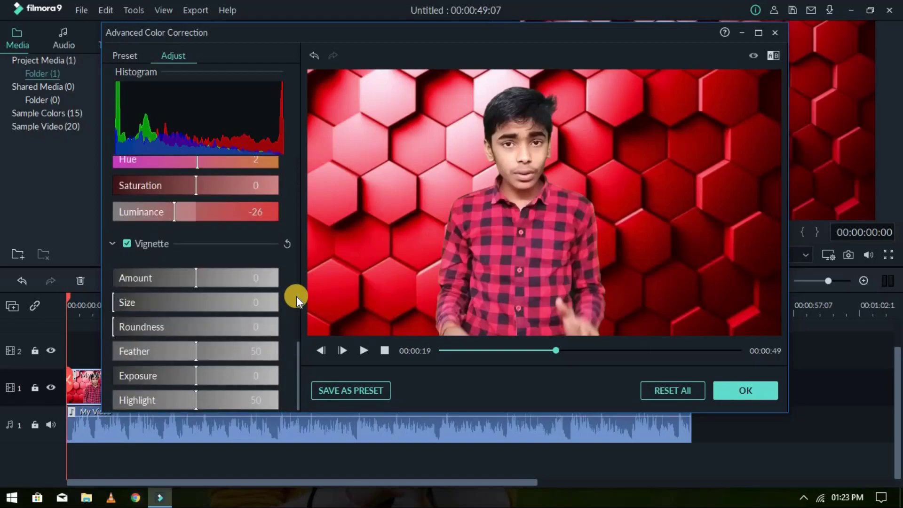
Save the current color correction settings as a new preset called 'Red Shirt'.
left_click(340, 397)
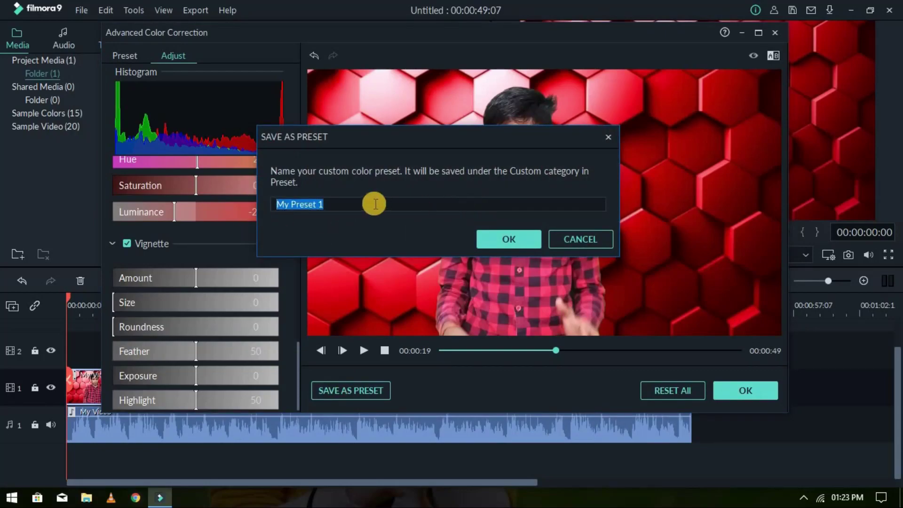
key("BackSpace")
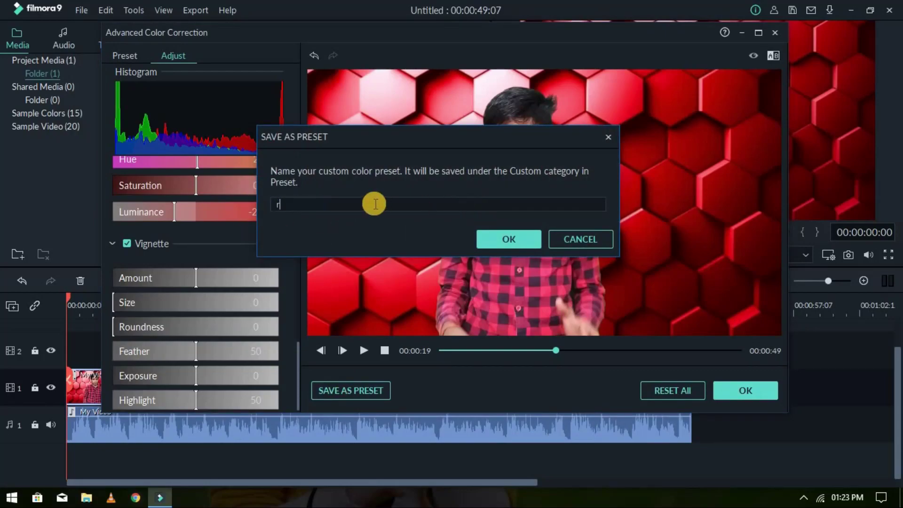
type("red")
key("BackSpace")
key("BackSpace")
key("BackSpace")
type("R")
type("ed Shirt")
left_click(509, 238)
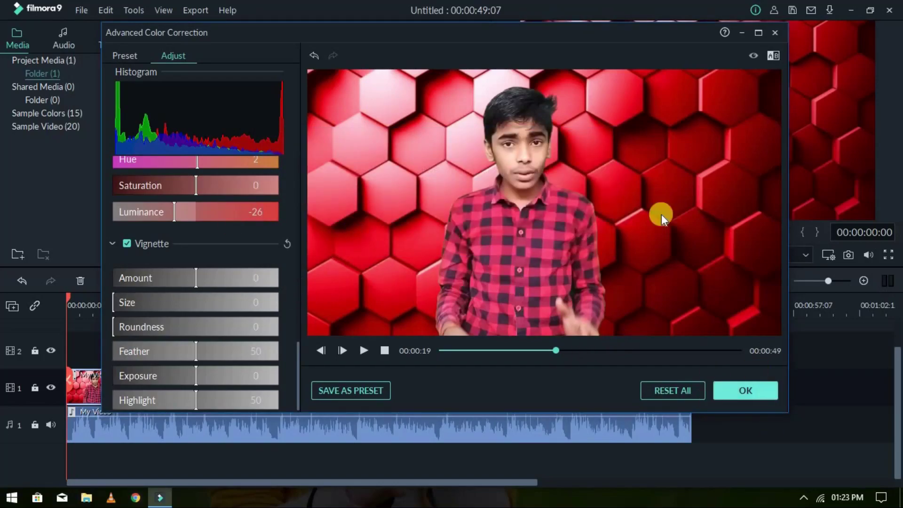
Apply the color correction to the My Video clip and play it back in the preview.
mouse_move(563, 243)
left_mouse_down()
mouse_move(546, 196)
mouse_move(641, 198)
left_mouse_up()
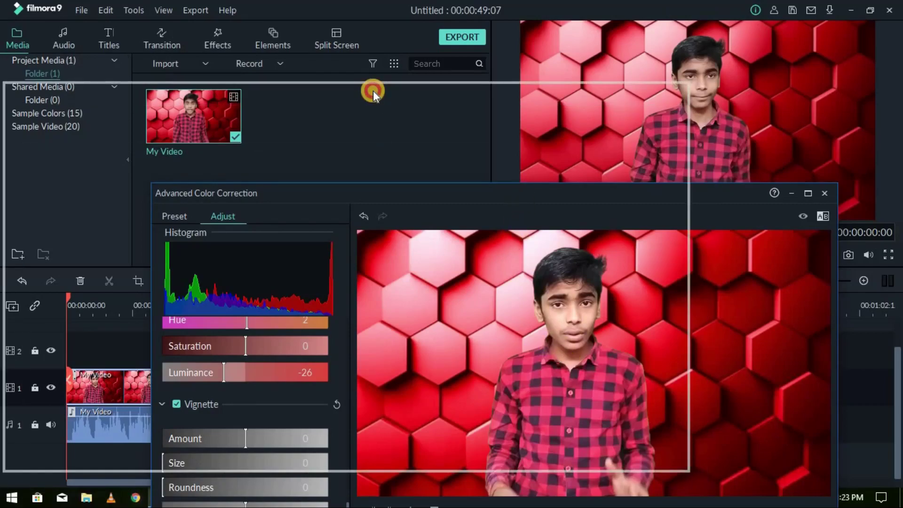
left_click_drag(380, 146, 454, 56)
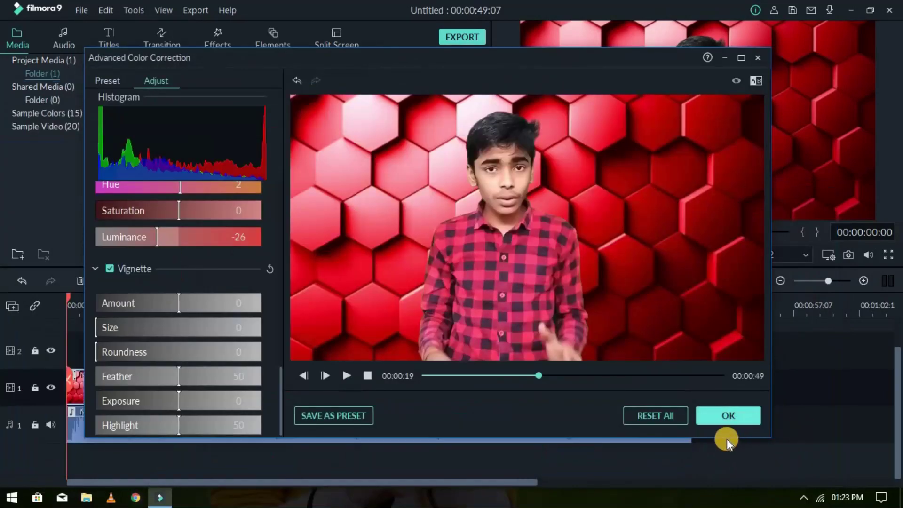
left_click(725, 416)
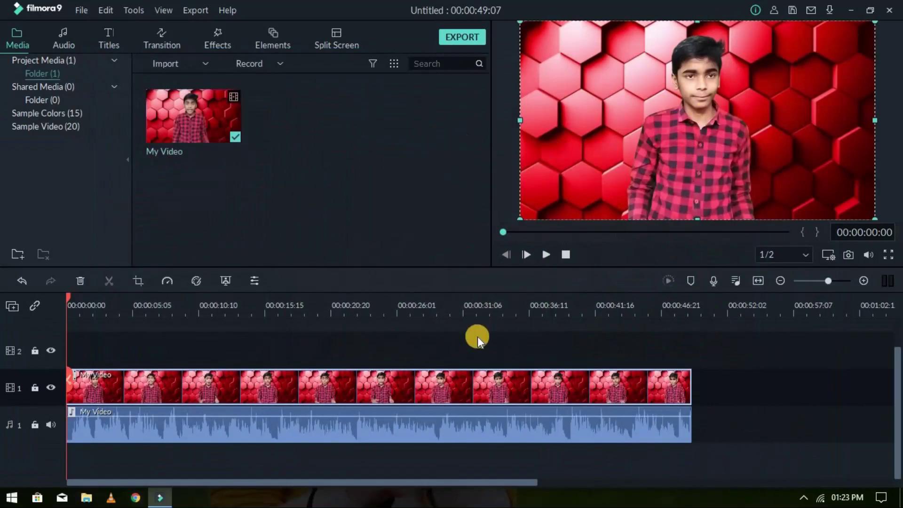
key("space")
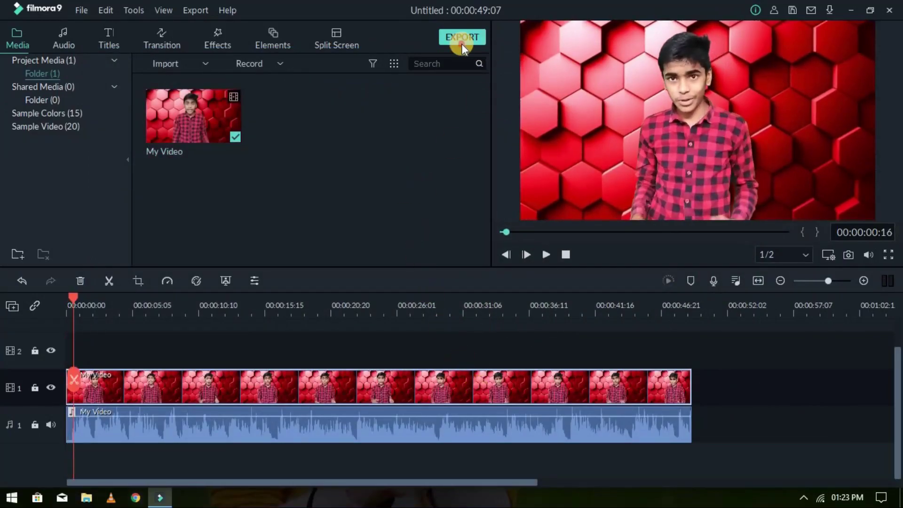
Open the MP4 export settings, review the resolution options, and keep 1920x1080 unchanged.
key("ctrl+e")
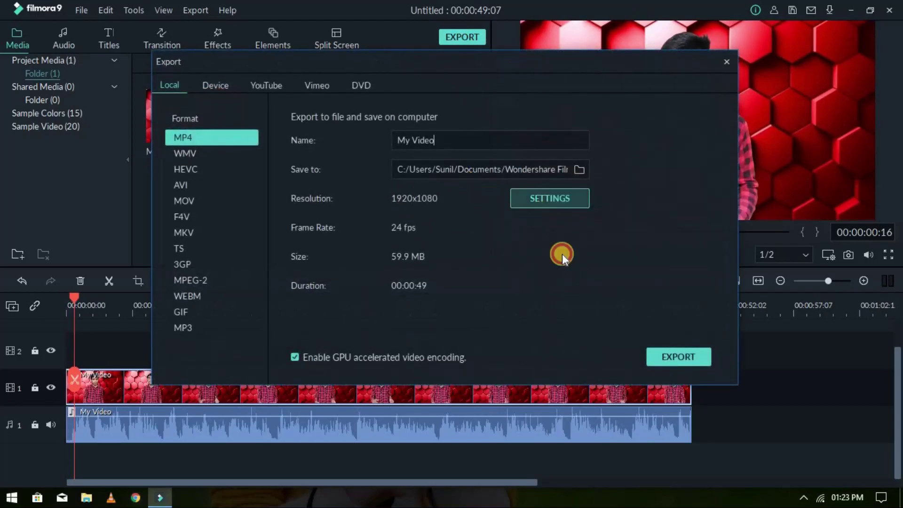
left_click(549, 198)
left_click(481, 174)
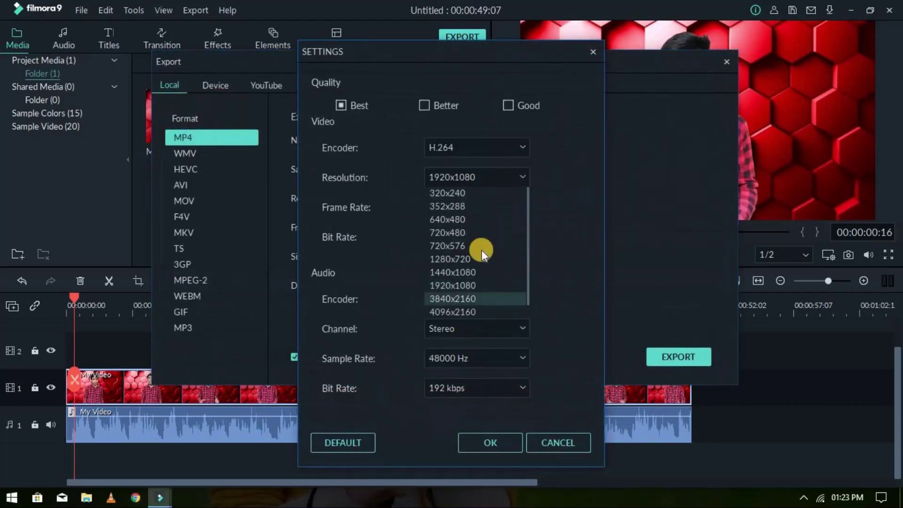
left_click(565, 441)
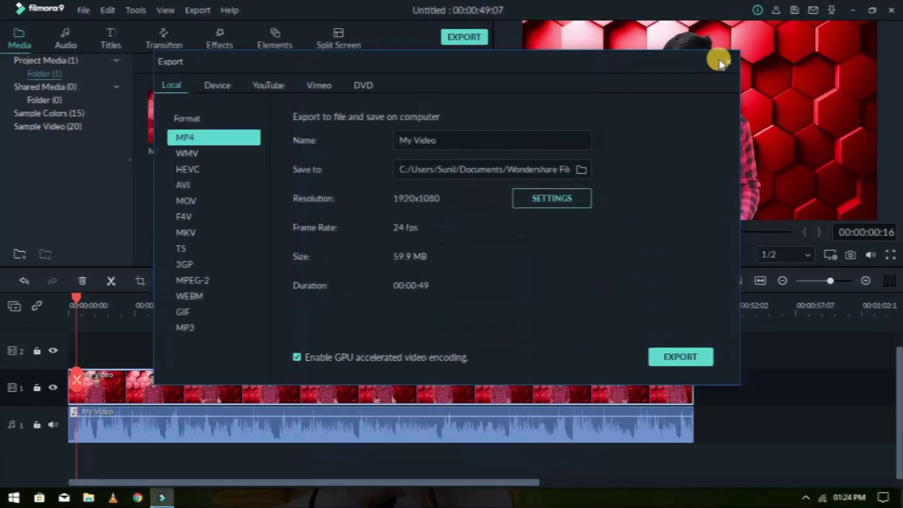